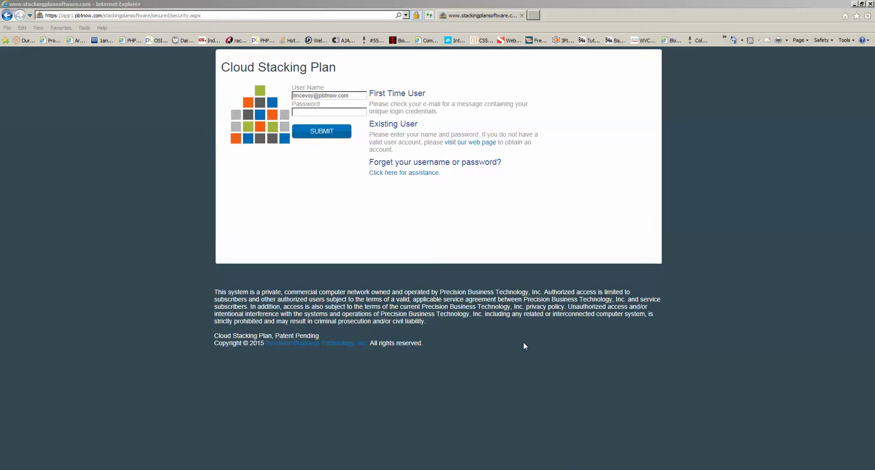
# Step: Sign in with the account password and open the stacking plans of the Western Union Building
pyautogui.click(340, 110)
pyautogui.press('Return')
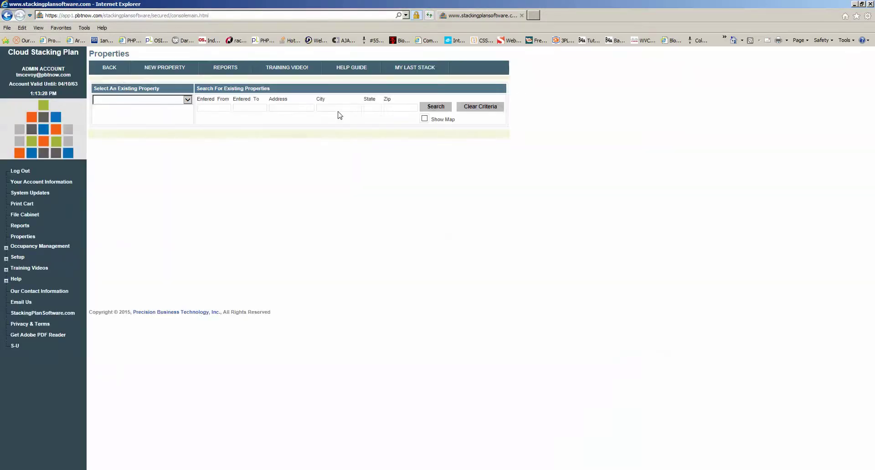
pyautogui.click(444, 109)
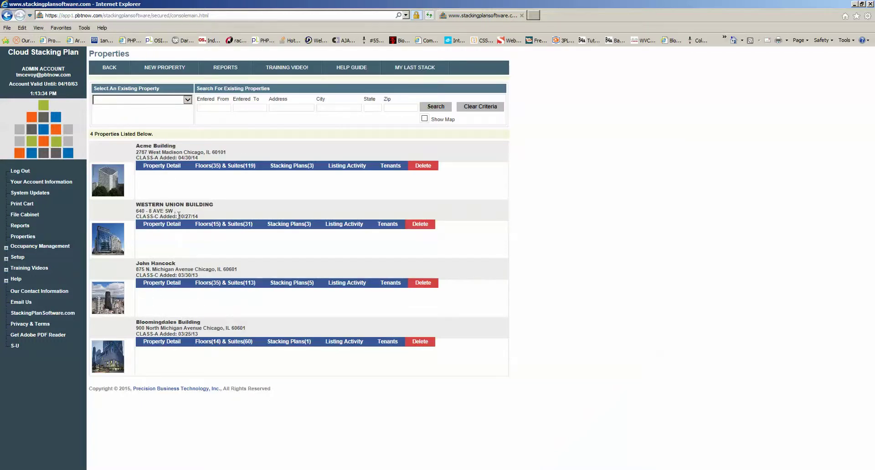
pyautogui.click(288, 226)
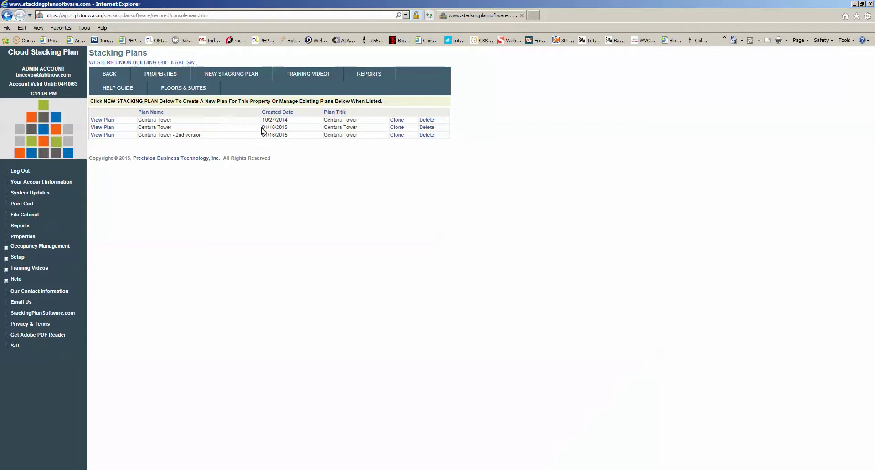
# Step: Clone the stacking plan "Centura Tower - 2nd version" and open the cloned copy
pyautogui.click(398, 136)
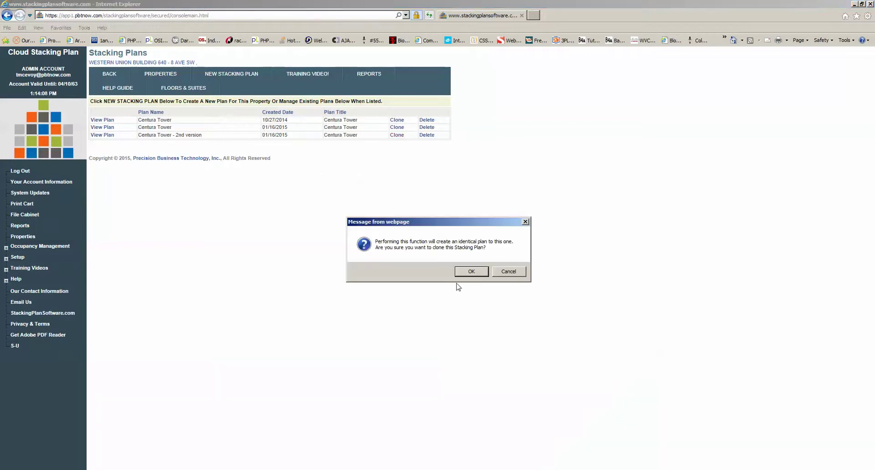
pyautogui.click(469, 273)
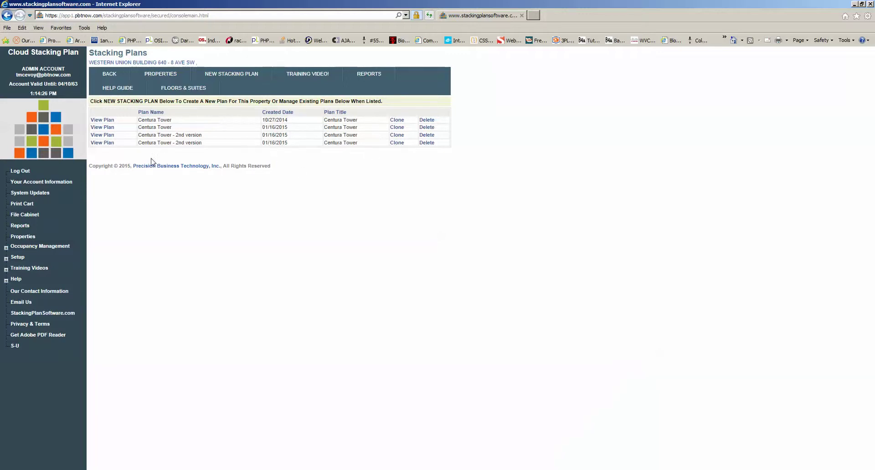
pyautogui.click(106, 142)
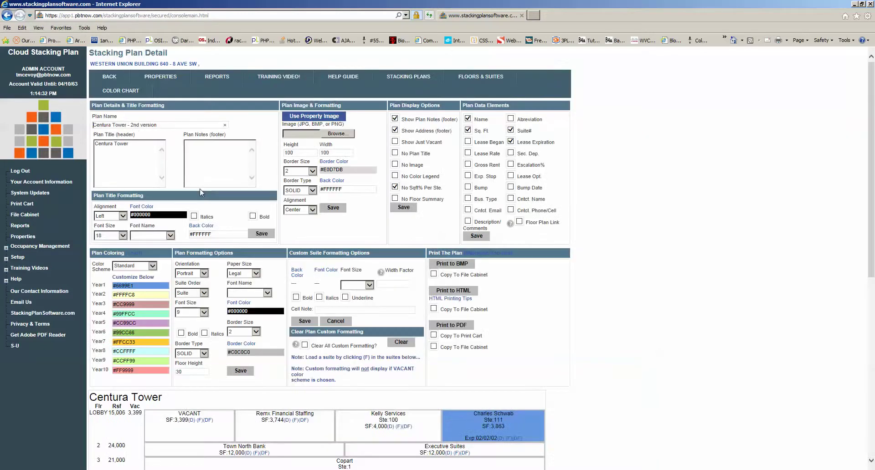
pyautogui.click(414, 346)
# Step: Rename the plan to "Centura Tower - 3rd version", enter "test notes" as its footer notes, and save
pyautogui.click(132, 125)
pyautogui.press('BackSpace')
pyautogui.write('3')
pyautogui.press('Delete')
pyautogui.press('Delete')
pyautogui.write('rd')
pyautogui.write('test n')
pyautogui.write('otes')
pyautogui.click(269, 236)
# Step: Use the property's image as the stacking plan image
pyautogui.click(313, 117)
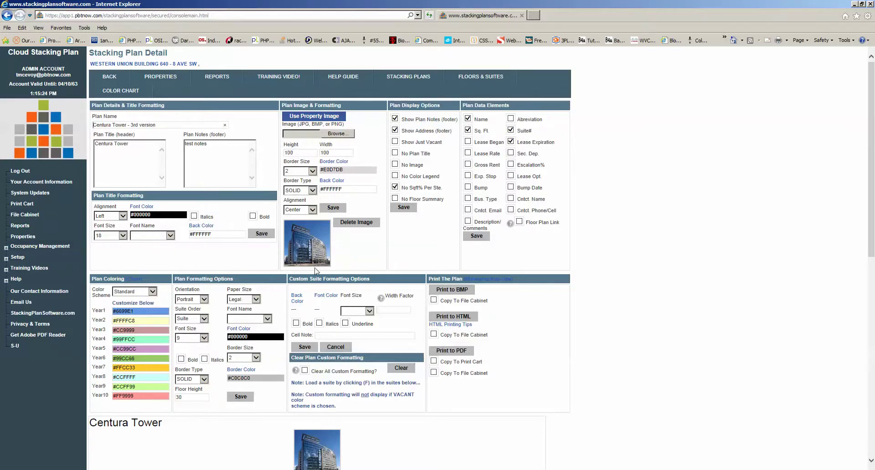
pyautogui.scroll(-2, 318, 246)
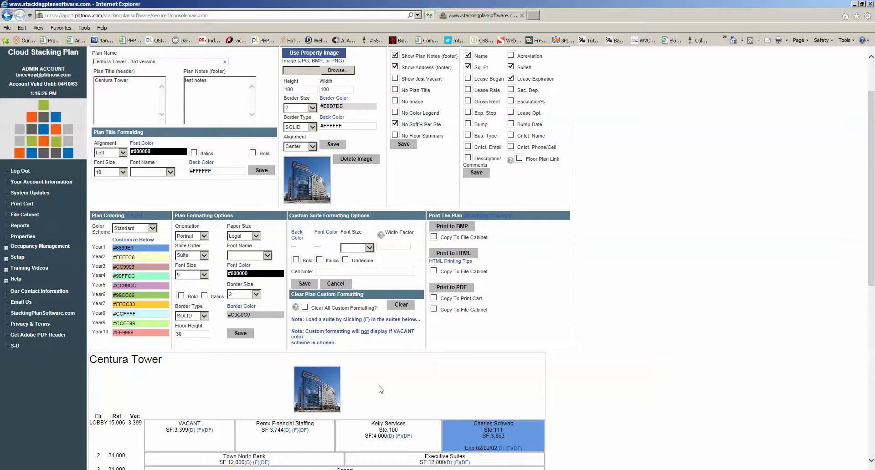
pyautogui.scroll(2, 315, 382)
# Step: Set the plan image's height and width to 200 each and save
pyautogui.doubleClick(308, 152)
pyautogui.write('200')
pyautogui.press('Tab')
pyautogui.write('200')
pyautogui.click(332, 208)
pyautogui.scroll(-3, 623, 255)
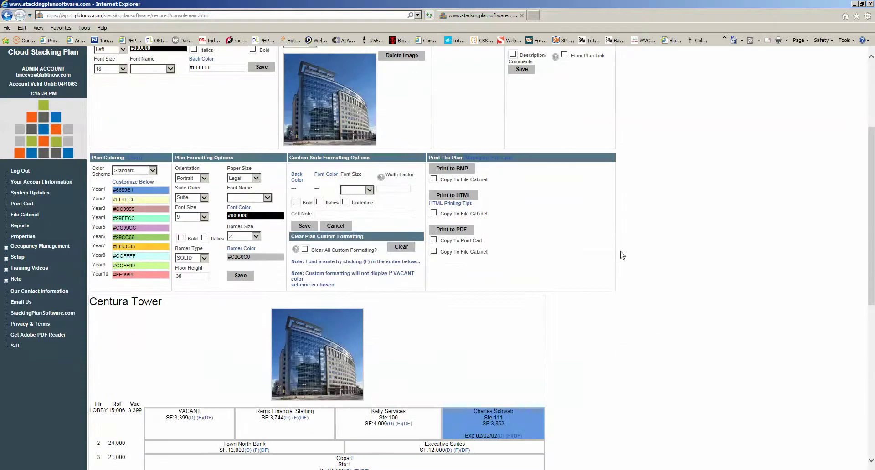
pyautogui.scroll(-5, 623, 256)
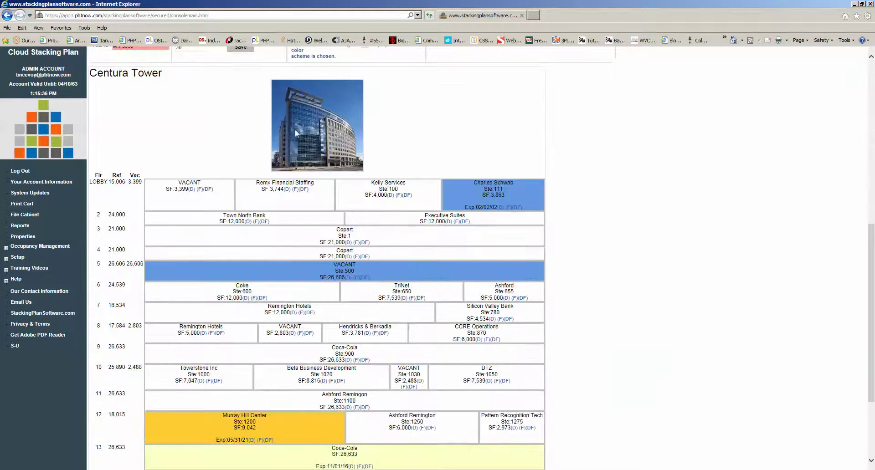
pyautogui.scroll(8, 295, 129)
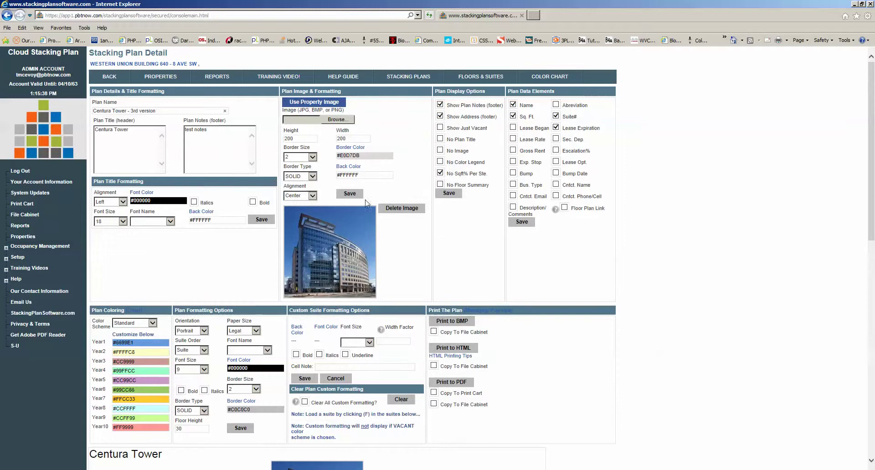
# Step: Set the plan image's border size to 3 and its border color to the grey #7D787A
pyautogui.click(313, 158)
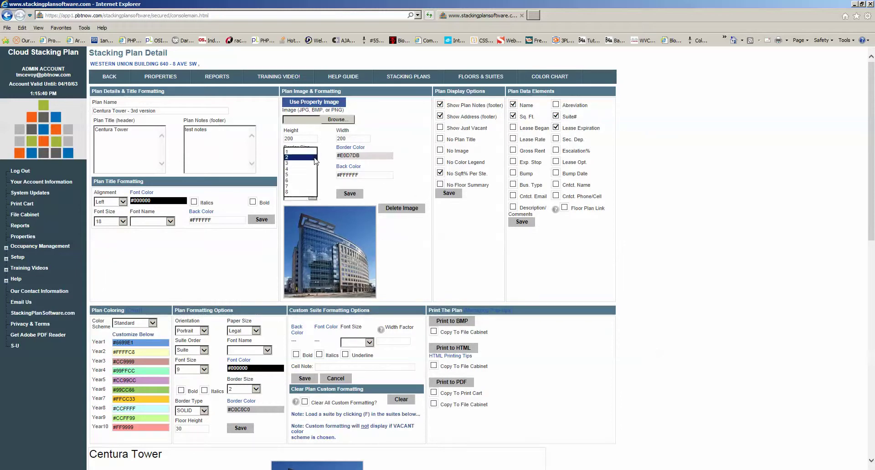
pyautogui.click(301, 163)
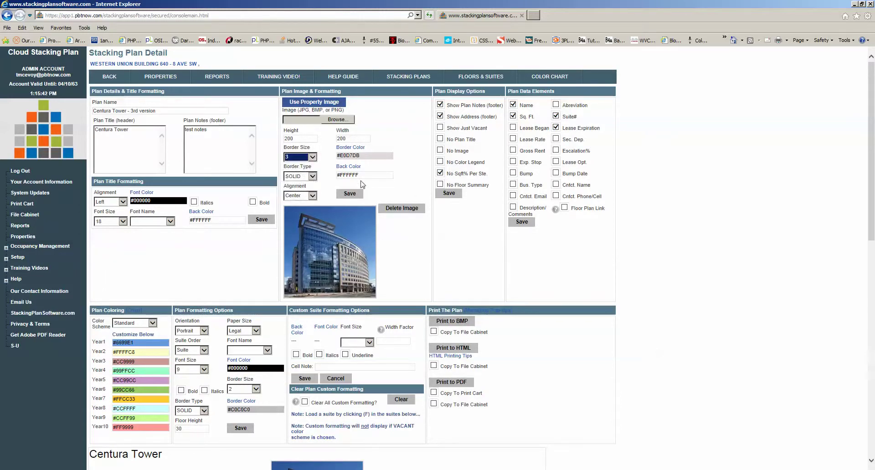
pyautogui.click(376, 156)
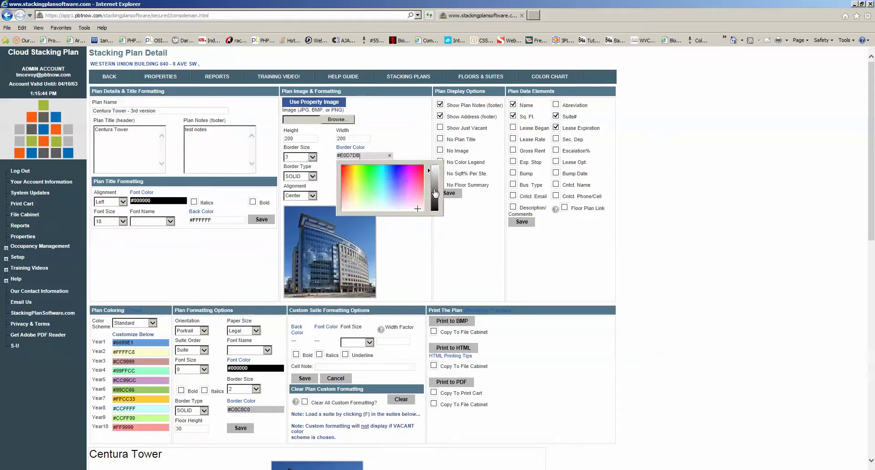
pyautogui.click(436, 195)
pyautogui.click(361, 187)
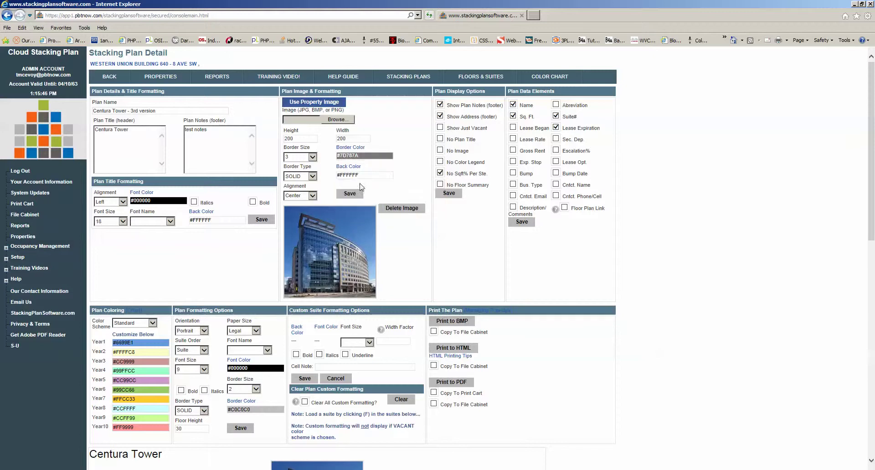
# Step: Set the image's border type to OUTSET and its alignment to Right, and save the image formatting
pyautogui.click(313, 176)
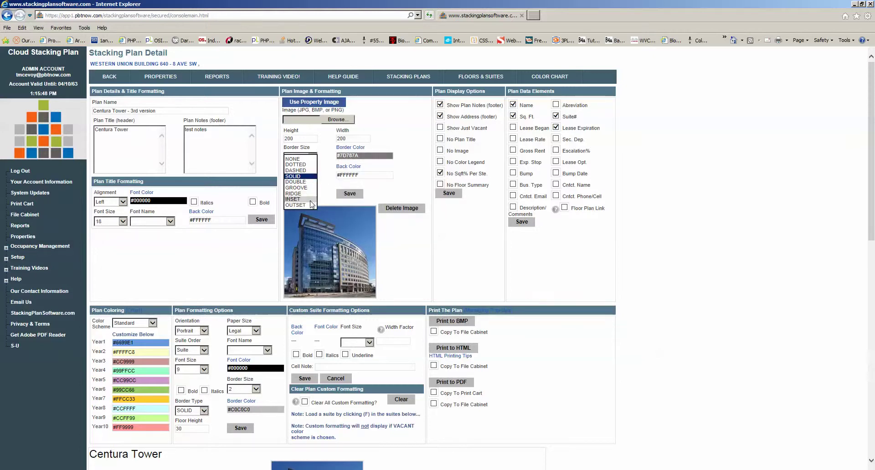
pyautogui.click(296, 205)
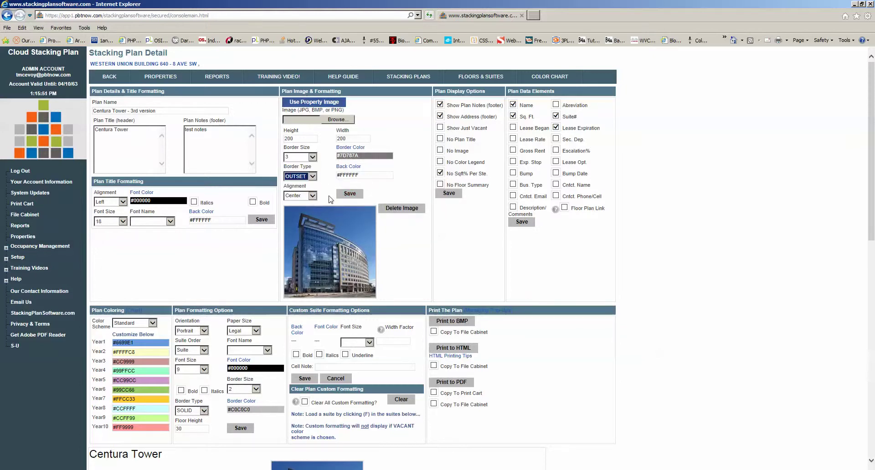
pyautogui.click(312, 196)
pyautogui.click(300, 202)
pyautogui.click(349, 194)
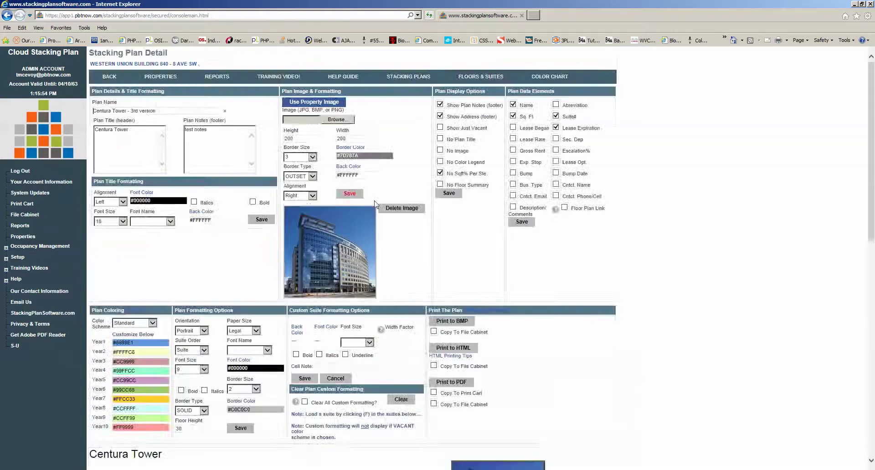
pyautogui.scroll(-7, 375, 204)
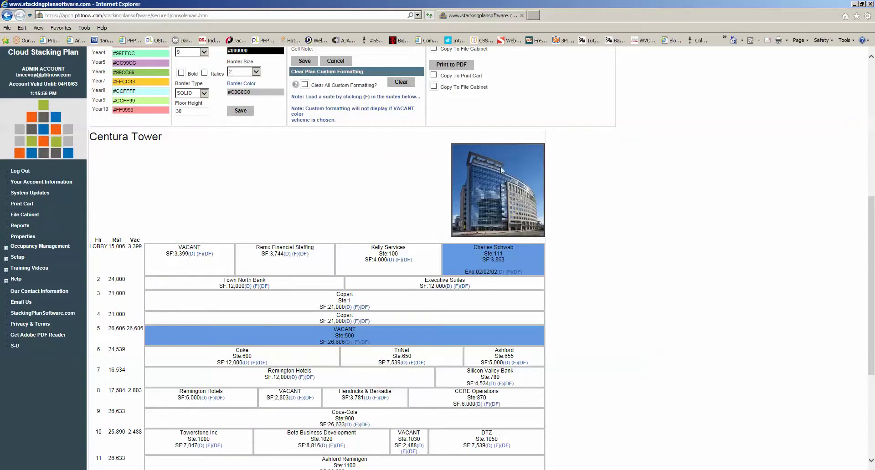
pyautogui.scroll(7, 599, 226)
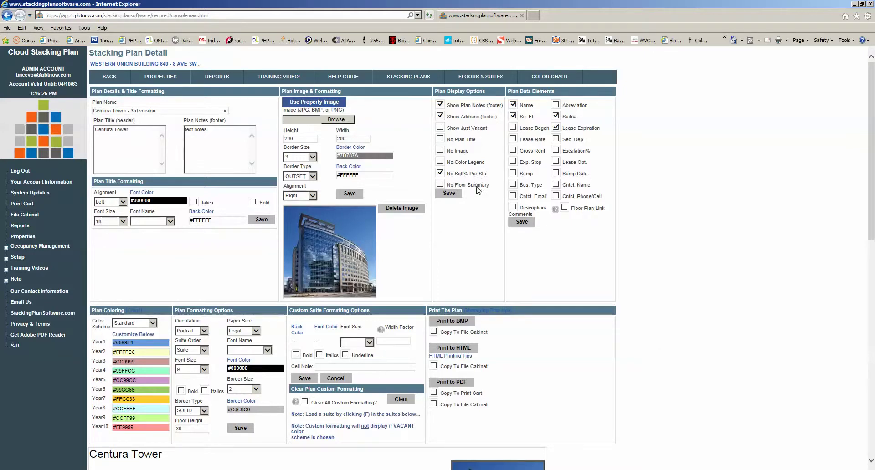
# Step: Turn off the No Sqft% Per Ste. display option, save, and check the suite percentages in the plan
pyautogui.scroll(-1, 483, 205)
pyautogui.scroll(-4, 483, 207)
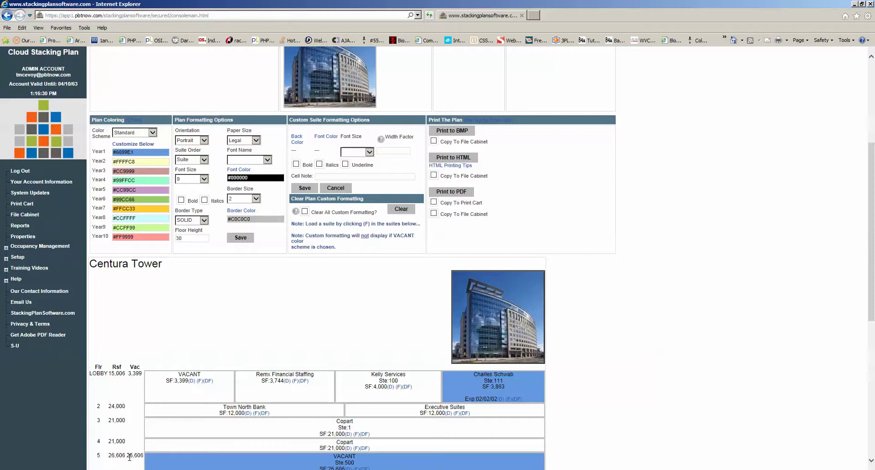
pyautogui.scroll(5, 300, 417)
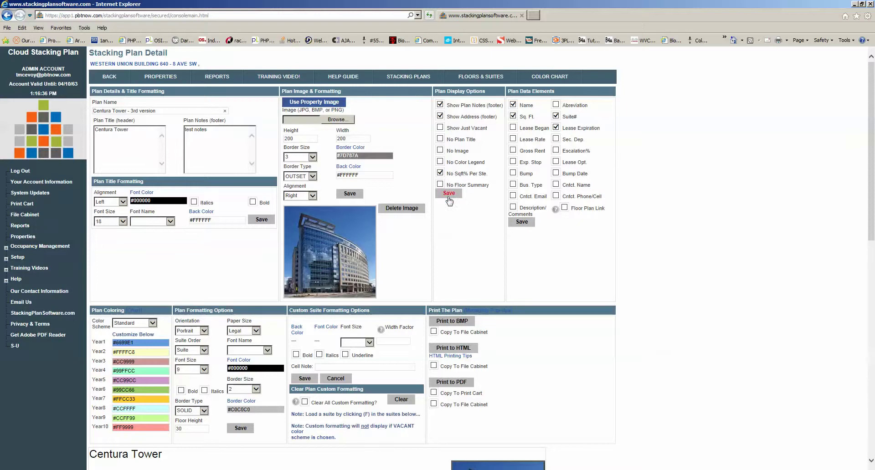
pyautogui.scroll(-6, 456, 228)
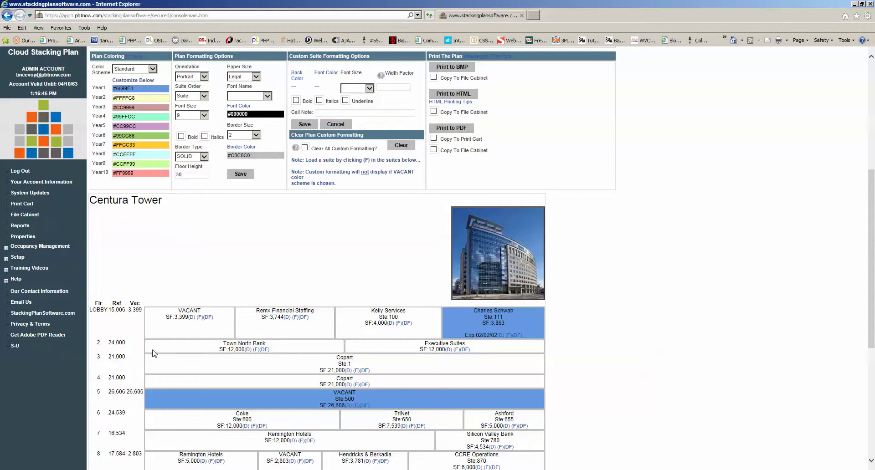
pyautogui.scroll(5, 249, 359)
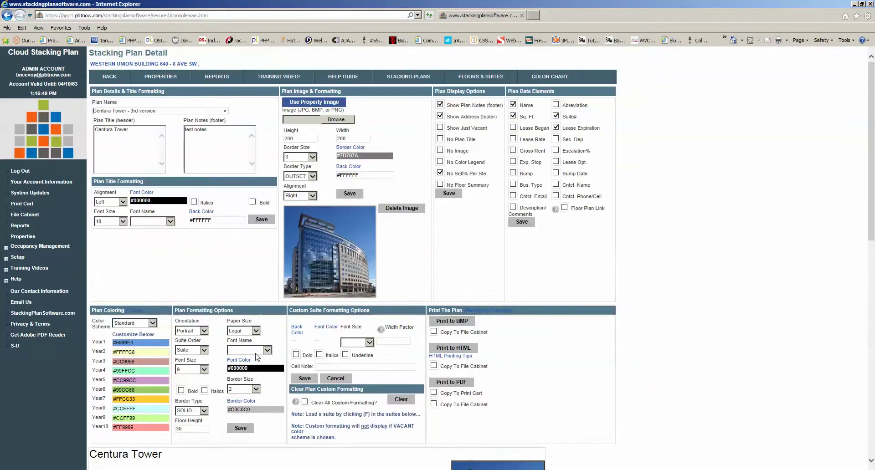
pyautogui.click(440, 173)
pyautogui.click(450, 193)
pyautogui.scroll(-6, 463, 242)
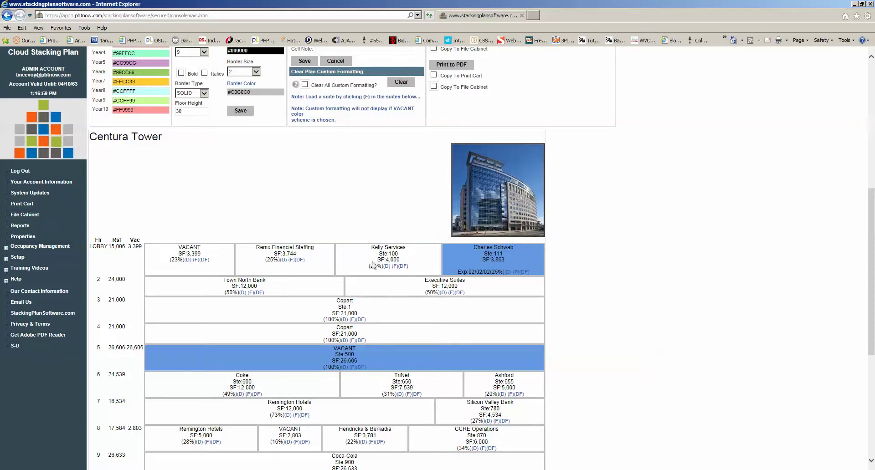
pyautogui.scroll(5, 392, 271)
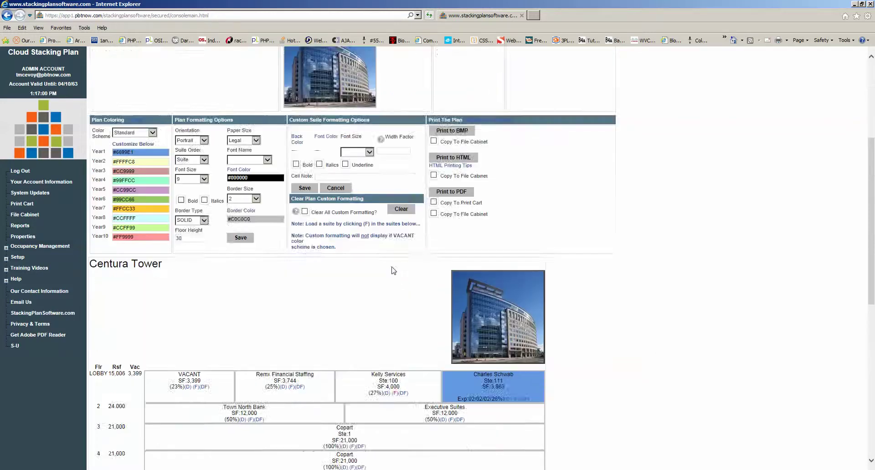
pyautogui.scroll(1, 480, 208)
# Step: Turn the No Sqft% Per Ste. display option back on and save the display options
pyautogui.click(440, 173)
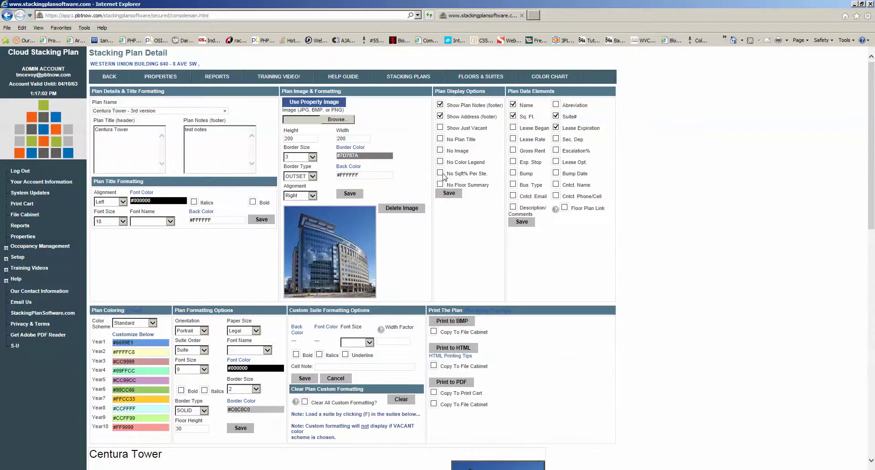
pyautogui.click(452, 194)
pyautogui.scroll(-4, 586, 269)
pyautogui.scroll(4, 472, 398)
# Step: Add Lease Rate to the plan's data elements and save
pyautogui.click(513, 139)
pyautogui.click(523, 222)
pyautogui.scroll(7, 389, 309)
pyautogui.scroll(-3, 164, 262)
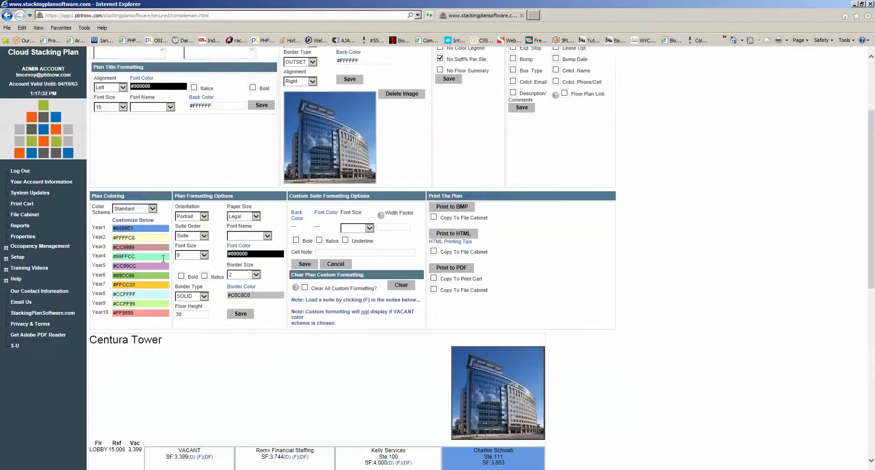
pyautogui.scroll(3, 146, 325)
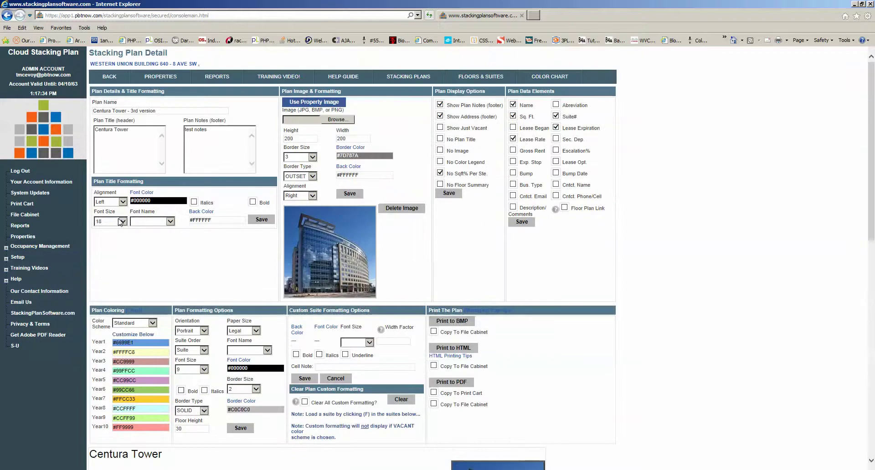
# Step: Set the plan title's alignment to Center and its font color to the blue #2146FF
pyautogui.click(122, 202)
pyautogui.click(118, 208)
pyautogui.click(175, 201)
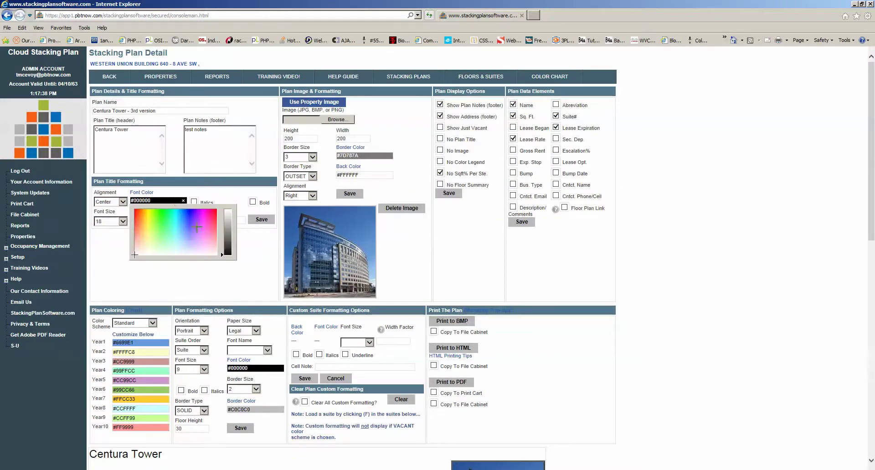
pyautogui.click(187, 215)
pyautogui.click(185, 278)
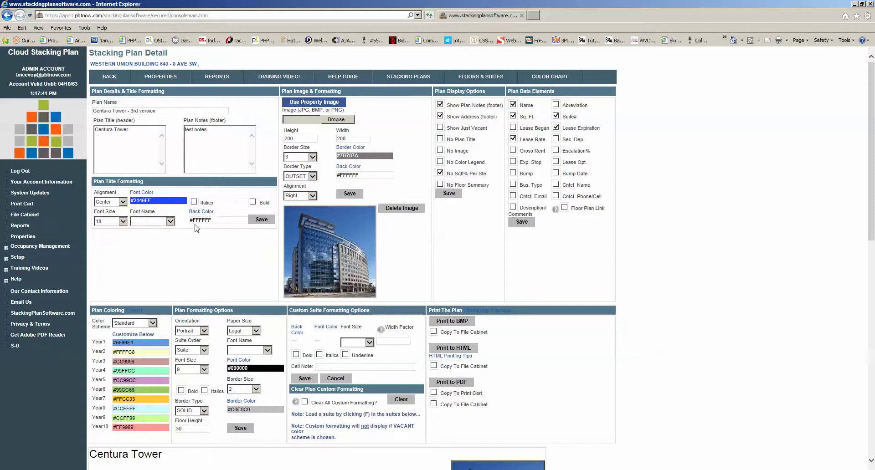
# Step: Make the plan title bold and italic in Calligrapher at font size 28, and save the title formatting
pyautogui.click(194, 202)
pyautogui.click(252, 202)
pyautogui.click(127, 225)
pyautogui.click(127, 242)
pyautogui.click(172, 221)
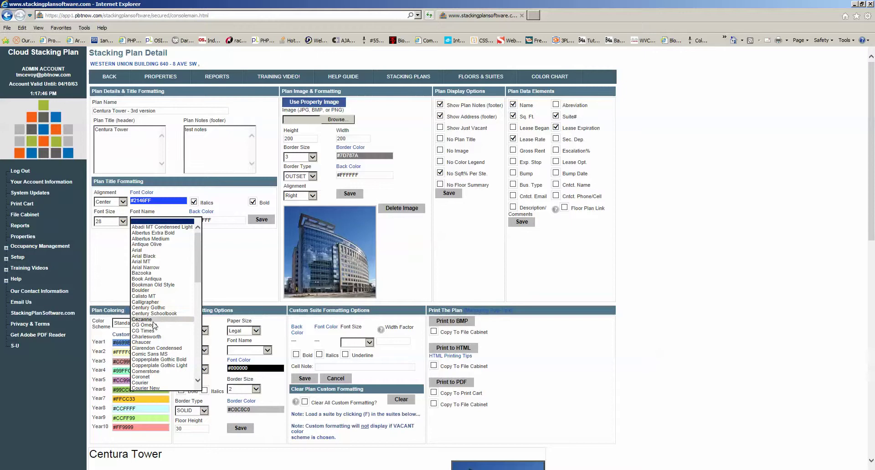
pyautogui.click(147, 303)
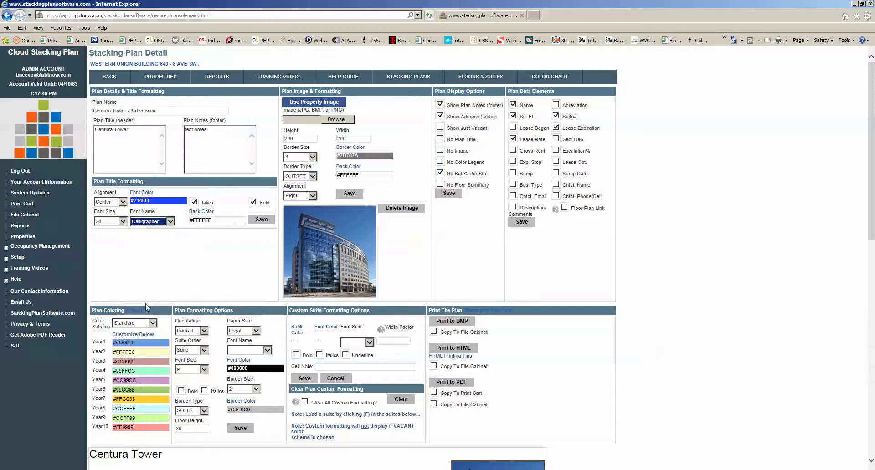
pyautogui.click(261, 220)
pyautogui.scroll(-3, 610, 280)
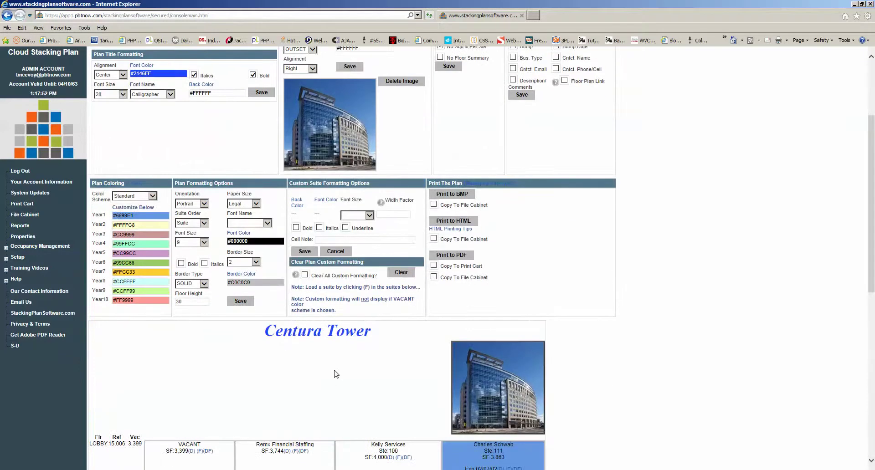
pyautogui.scroll(3, 300, 350)
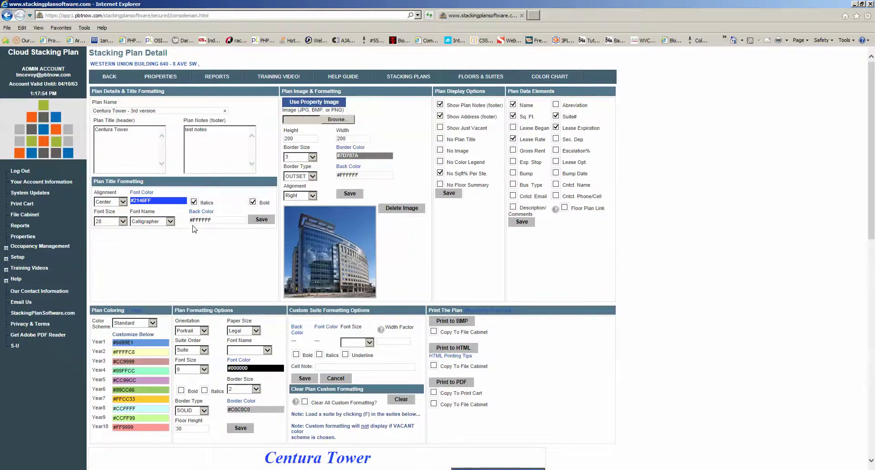
# Step: Set the plan image's alignment to Center and save the image formatting
pyautogui.scroll(-3, 306, 324)
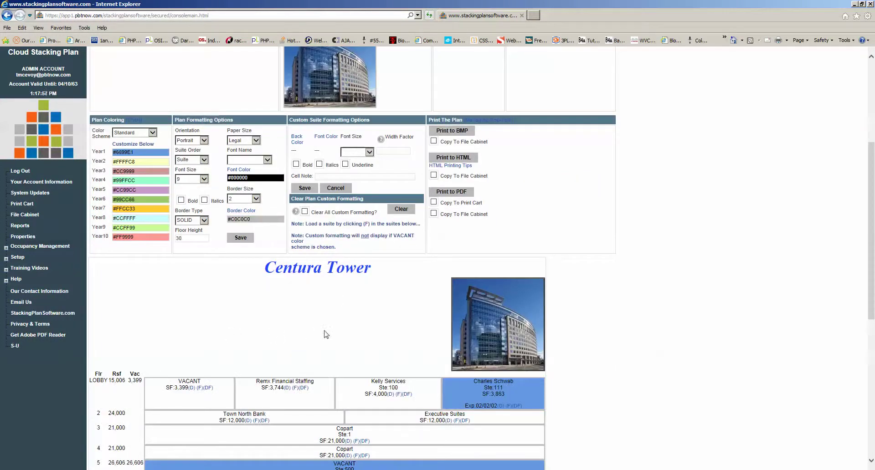
pyautogui.scroll(3, 392, 341)
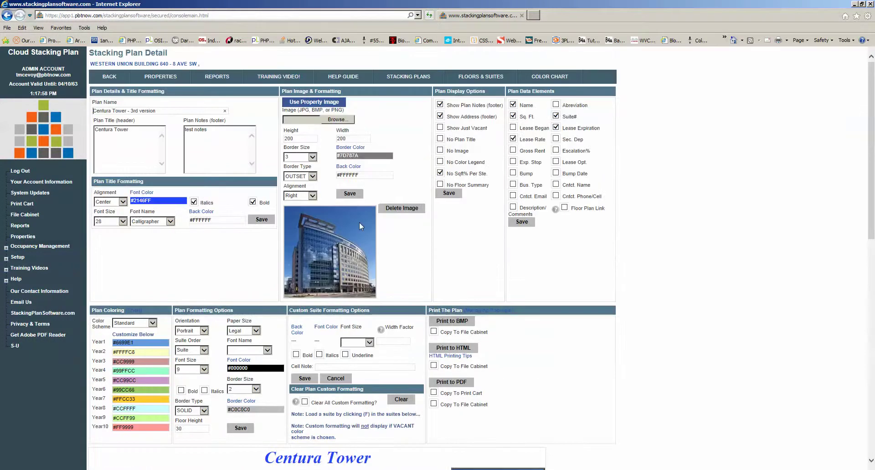
pyautogui.click(306, 196)
pyautogui.click(298, 191)
pyautogui.click(358, 196)
pyautogui.scroll(-4, 693, 233)
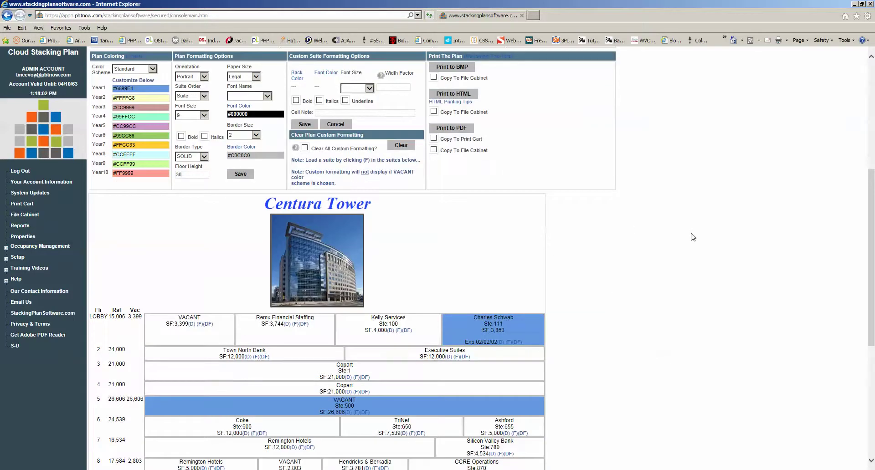
pyautogui.scroll(-5, 694, 237)
pyautogui.scroll(3, 693, 237)
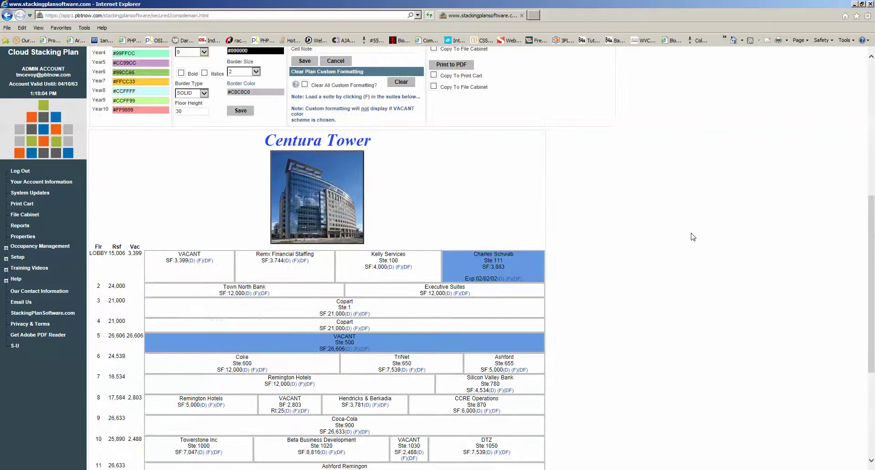
pyautogui.scroll(5, 693, 237)
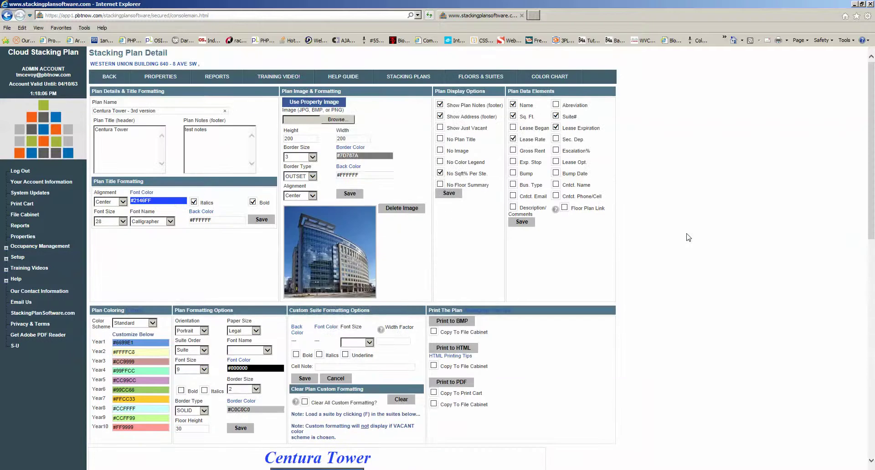
# Step: Apply the Red-Green-Blue color scheme to the plan, save it, and review the recolored suites
pyautogui.scroll(-4, 176, 237)
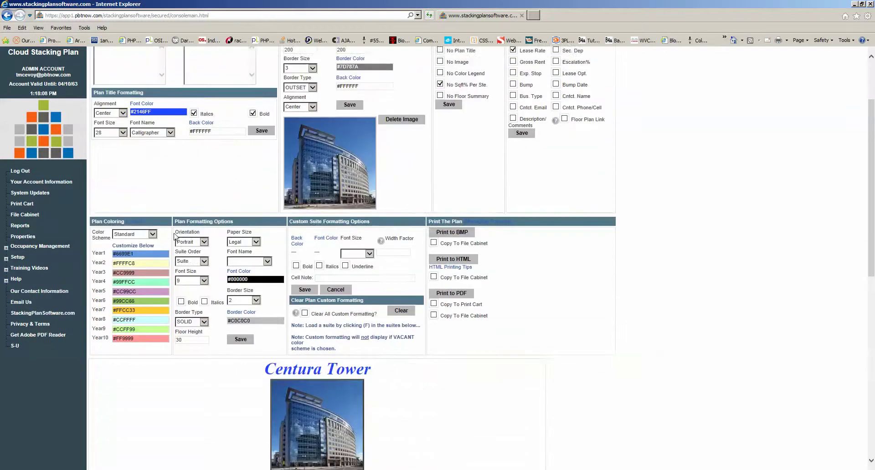
pyautogui.scroll(-1, 115, 141)
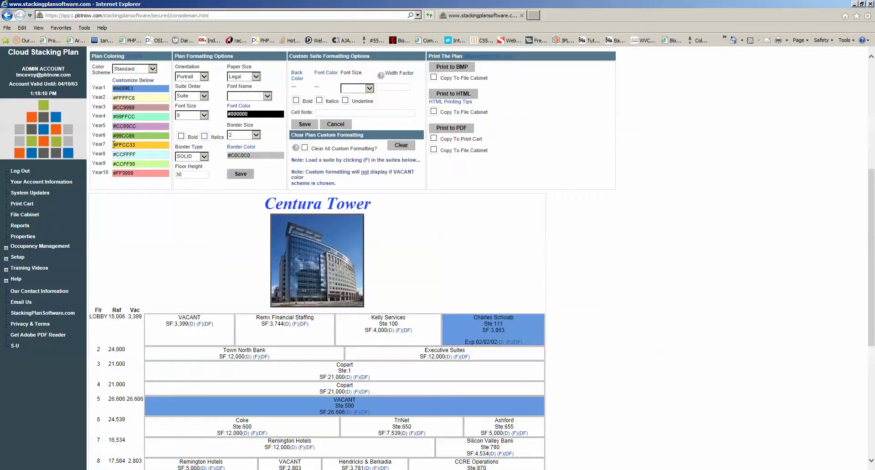
pyautogui.click(153, 68)
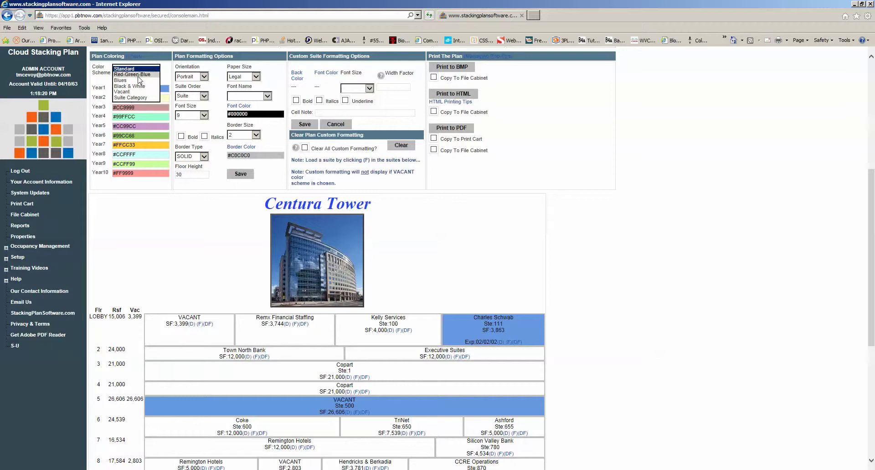
pyautogui.click(134, 216)
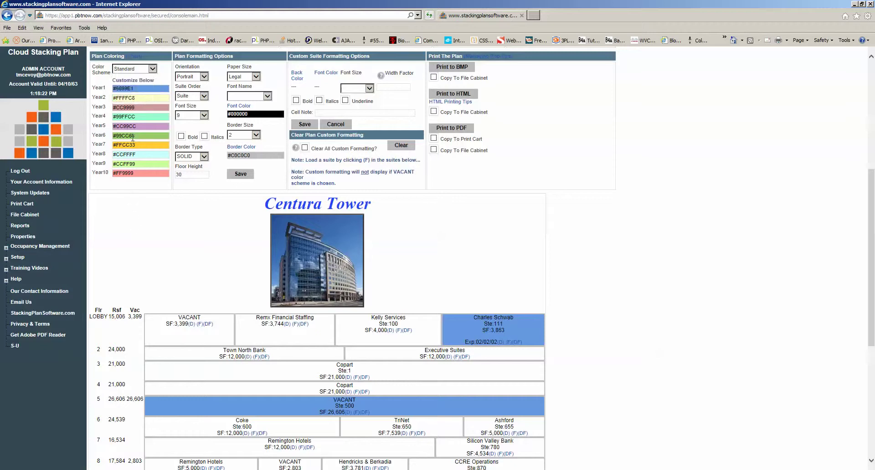
pyautogui.click(152, 69)
pyautogui.click(147, 80)
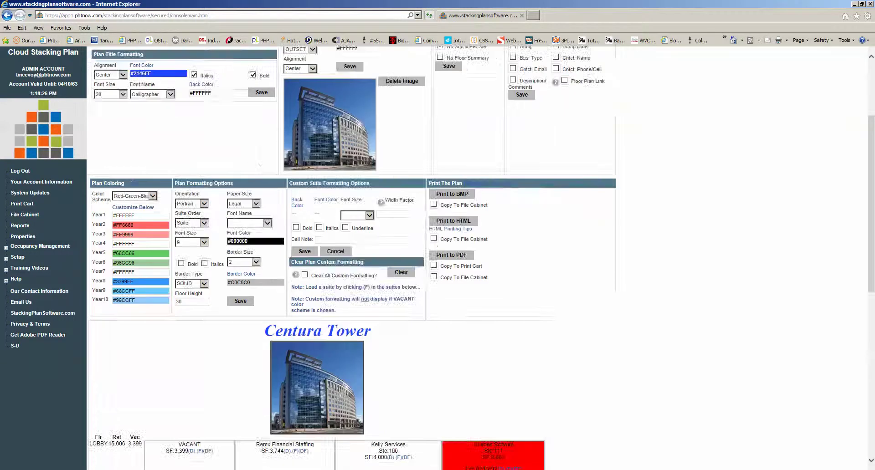
pyautogui.scroll(-5, 234, 219)
pyautogui.scroll(-3, 235, 219)
pyautogui.scroll(8, 228, 212)
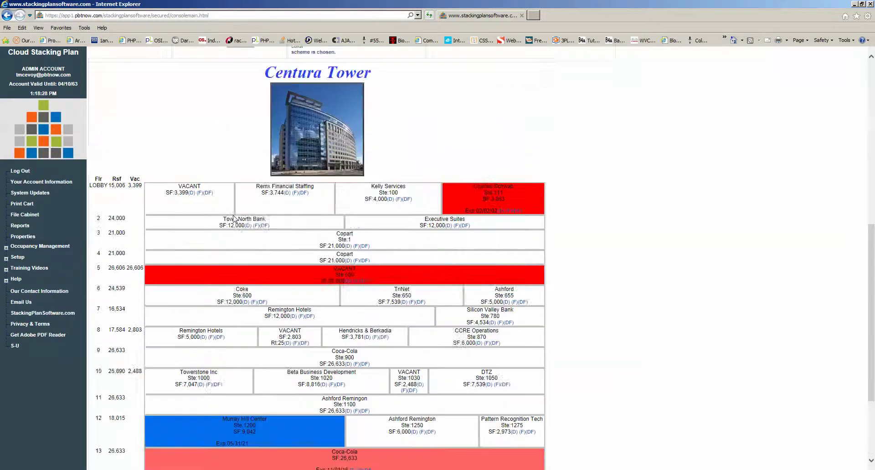
# Step: Change the plan's color scheme to Blues, save it, and review the suites
pyautogui.click(152, 191)
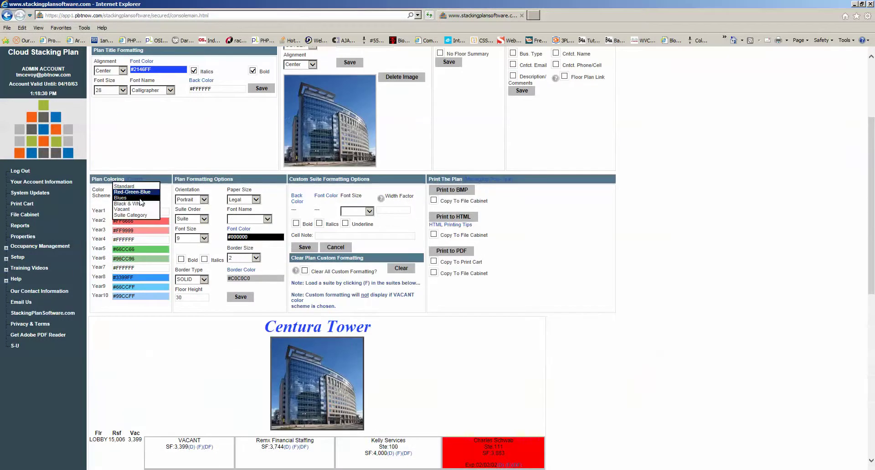
pyautogui.click(137, 199)
pyautogui.scroll(-8, 228, 306)
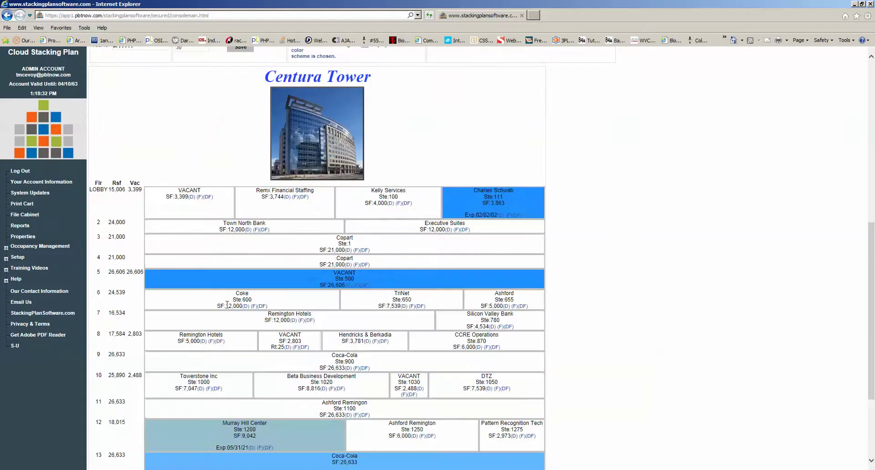
pyautogui.scroll(10, 226, 309)
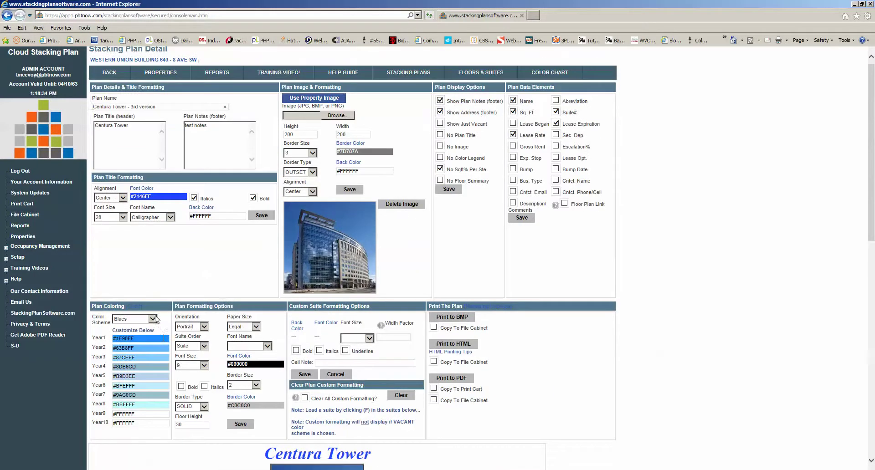
# Step: Switch the plan coloring to the Black & White scheme and save the formatting
pyautogui.click(153, 319)
pyautogui.click(130, 327)
pyautogui.scroll(-4, 246, 279)
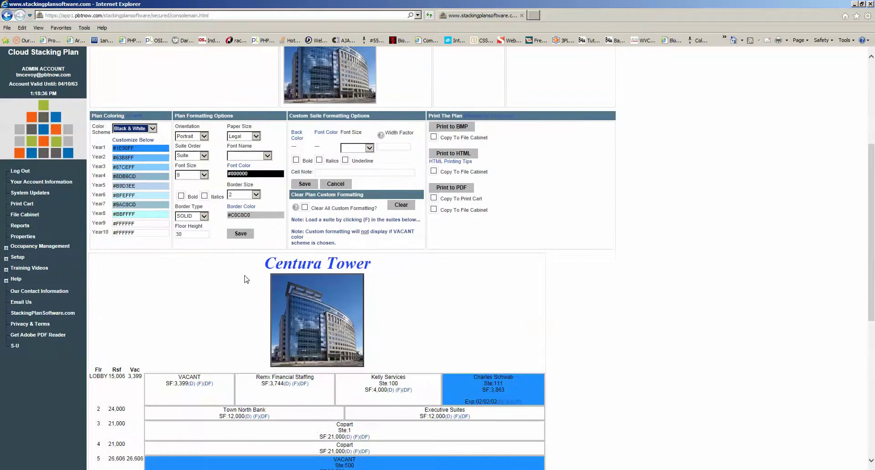
pyautogui.click(240, 234)
pyautogui.scroll(-5, 227, 289)
pyautogui.scroll(10, 228, 289)
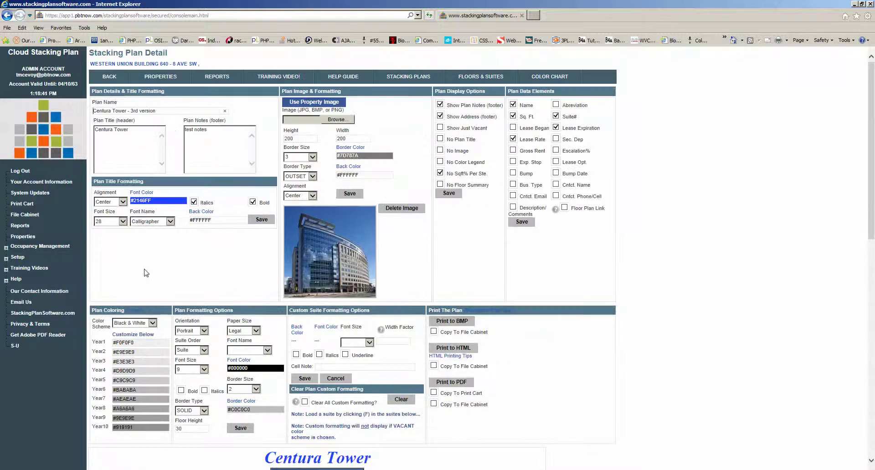
# Step: Set the color scheme to Vacant, save it, and review the plan down to its footer
pyautogui.click(153, 323)
pyautogui.click(148, 328)
pyautogui.scroll(-3, 232, 269)
pyautogui.click(238, 304)
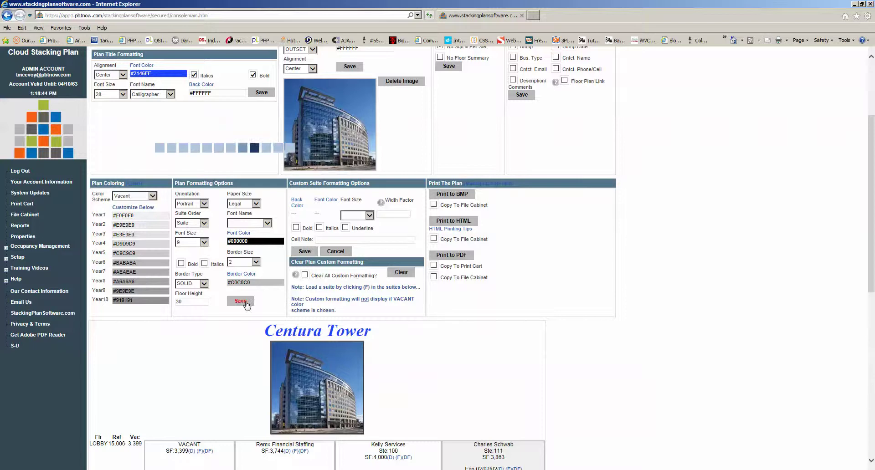
pyautogui.scroll(-10, 531, 289)
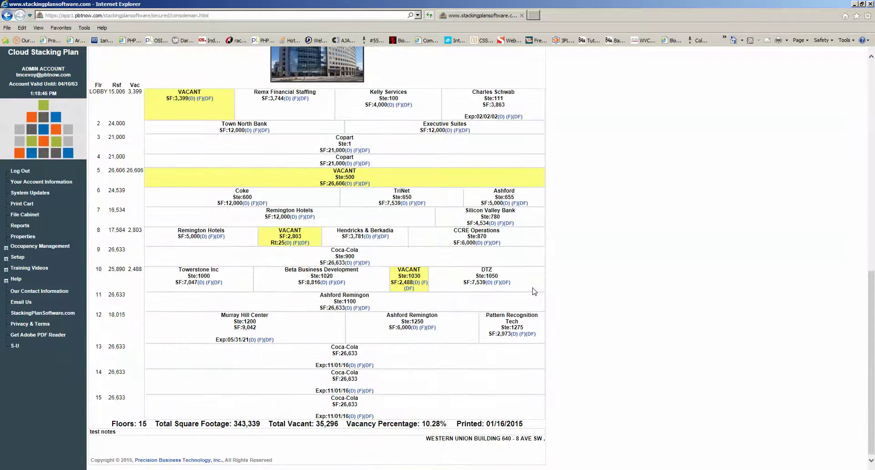
pyautogui.scroll(5, 534, 292)
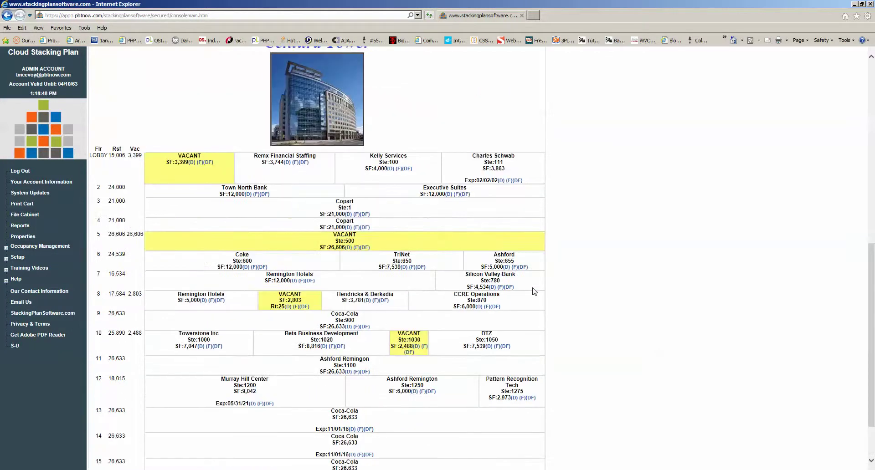
pyautogui.scroll(2, 534, 291)
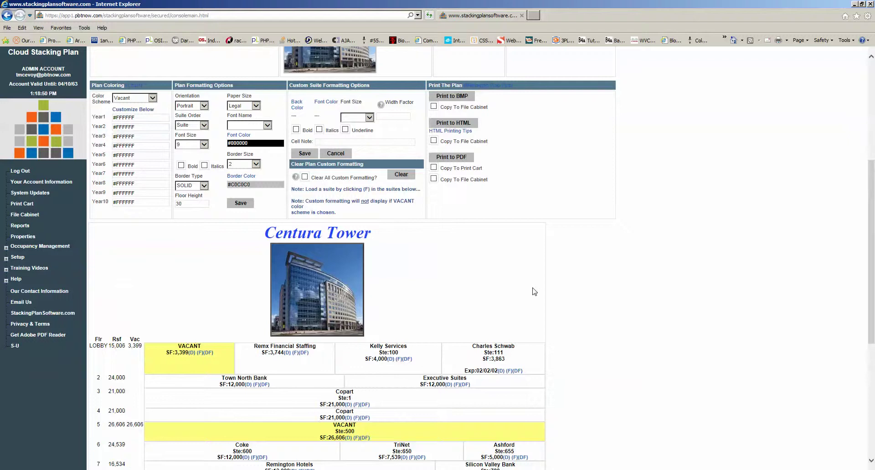
pyautogui.scroll(5, 534, 292)
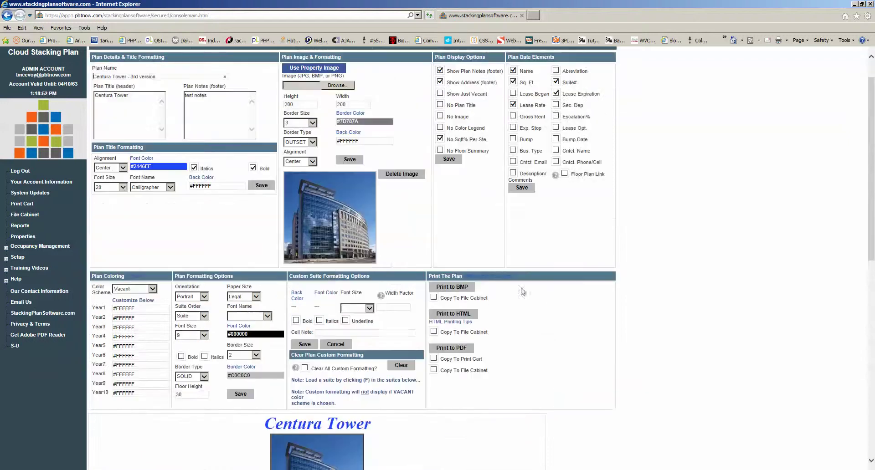
# Step: Color the plan by Suite Category and save the formatting options
pyautogui.click(153, 290)
pyautogui.click(153, 295)
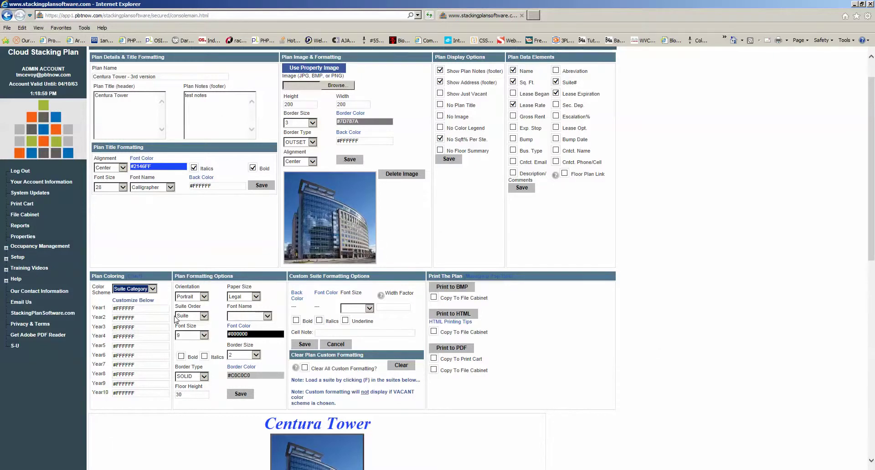
pyautogui.scroll(-4, 175, 319)
pyautogui.click(251, 206)
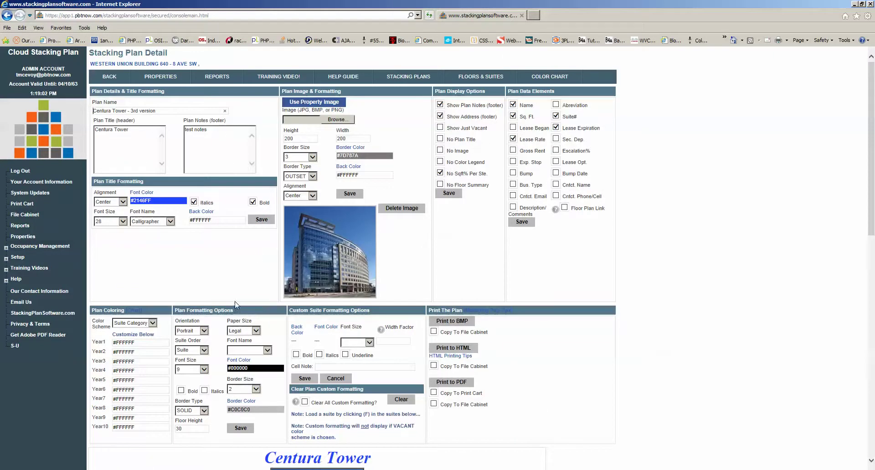
pyautogui.scroll(-3, 251, 306)
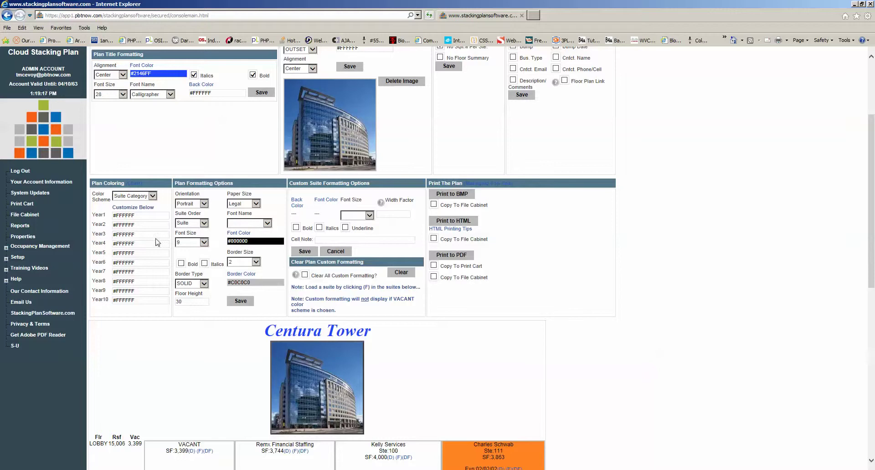
# Step: View the suite category setup and the property's detail page, returning to the stacking plan after each
pyautogui.click(6, 259)
pyautogui.click(29, 270)
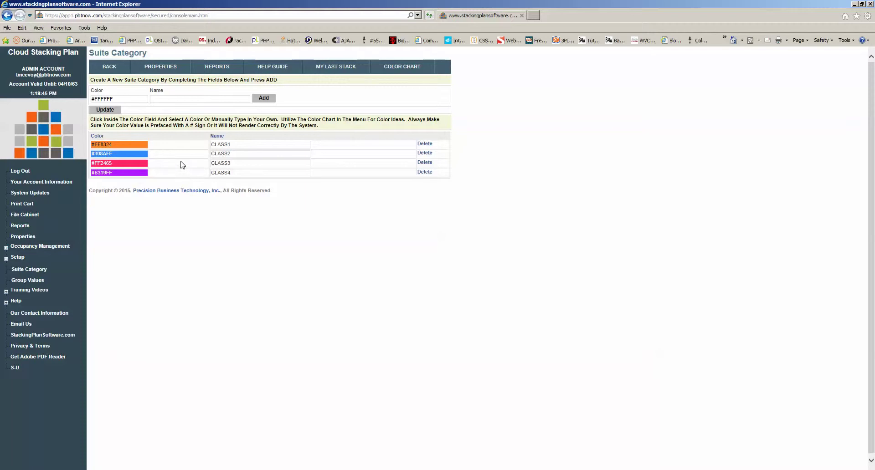
pyautogui.click(336, 68)
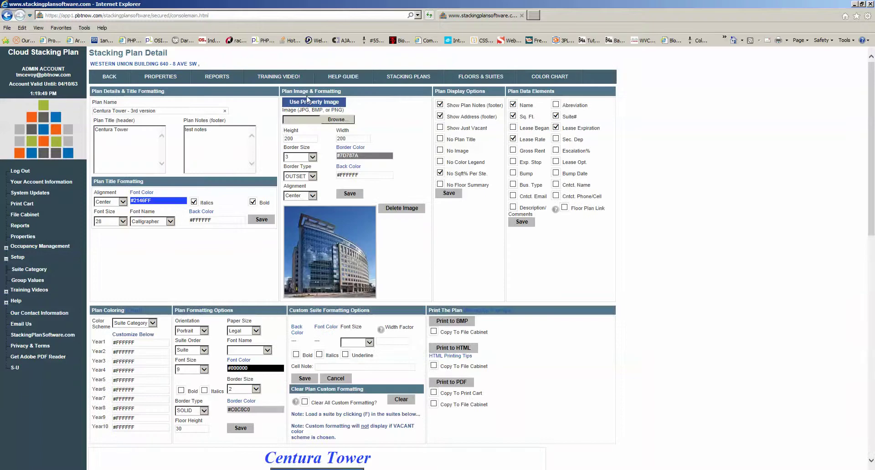
pyautogui.click(163, 75)
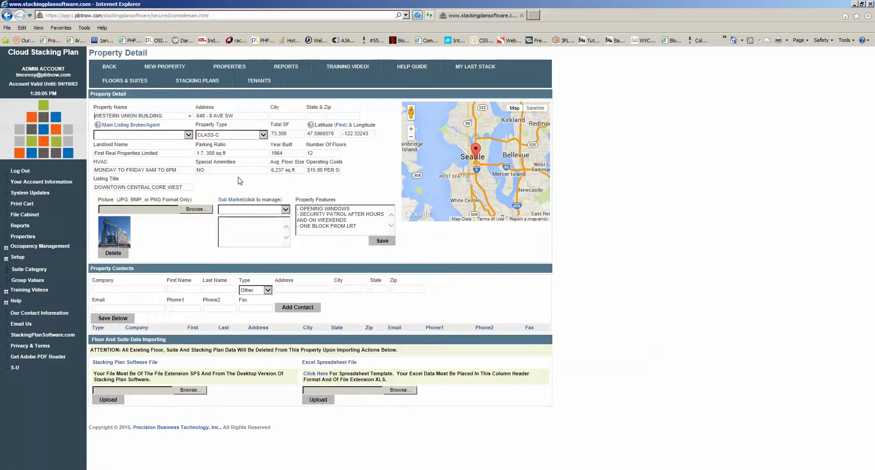
pyautogui.click(469, 71)
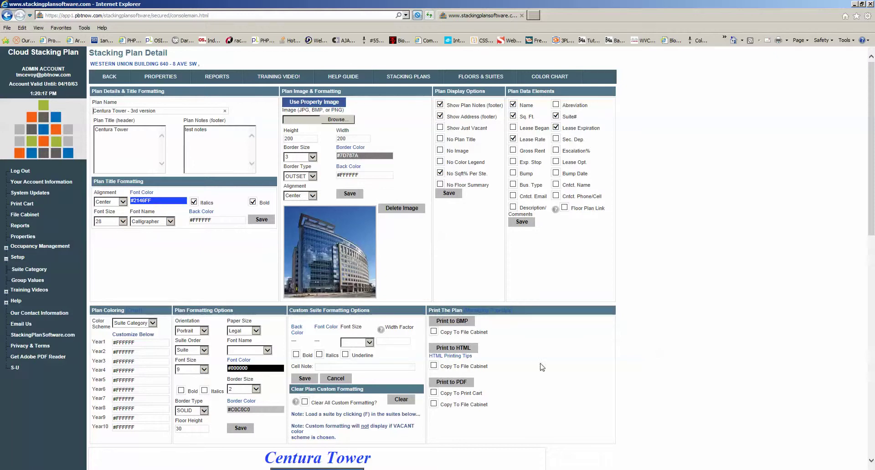
# Step: Set the plan's color scheme back to Standard and save the formatting options
pyautogui.scroll(-3, 542, 367)
pyautogui.scroll(-3, 542, 367)
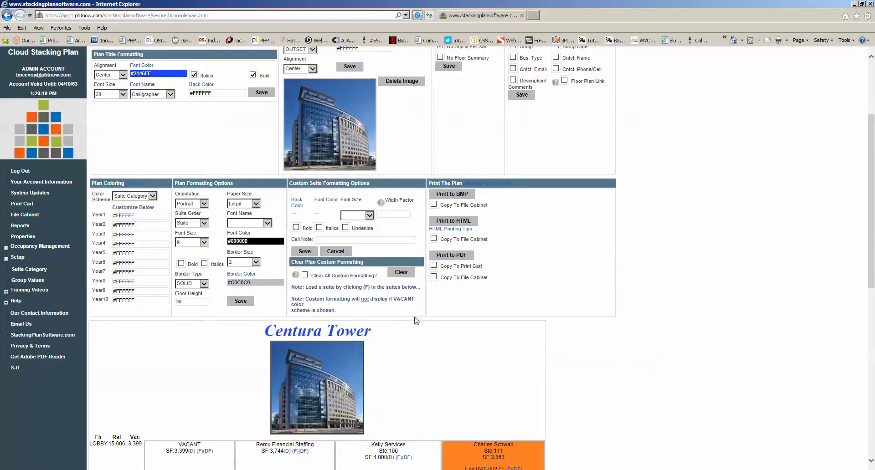
pyautogui.click(152, 196)
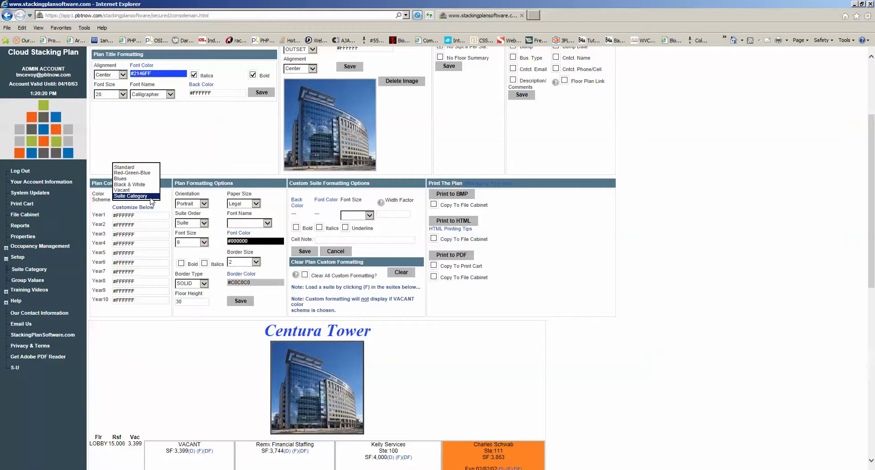
pyautogui.click(132, 167)
pyautogui.click(241, 301)
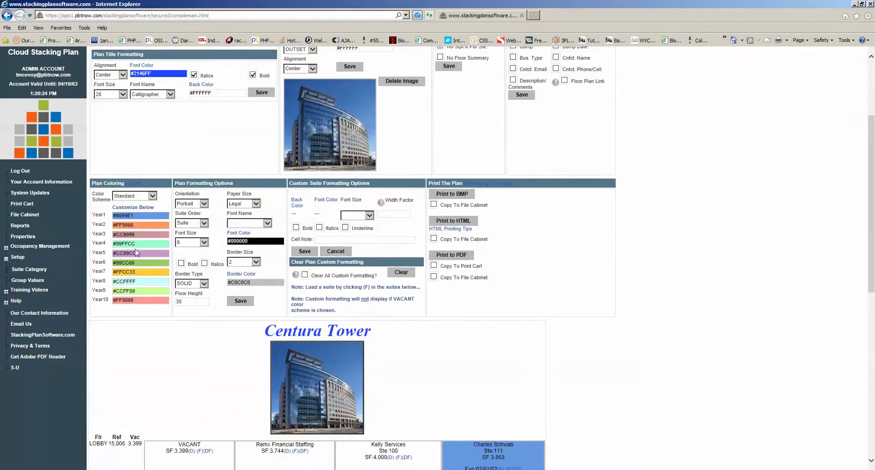
# Step: Customize the Year2 color to the red #FF1605 and save the plan formatting
pyautogui.click(137, 226)
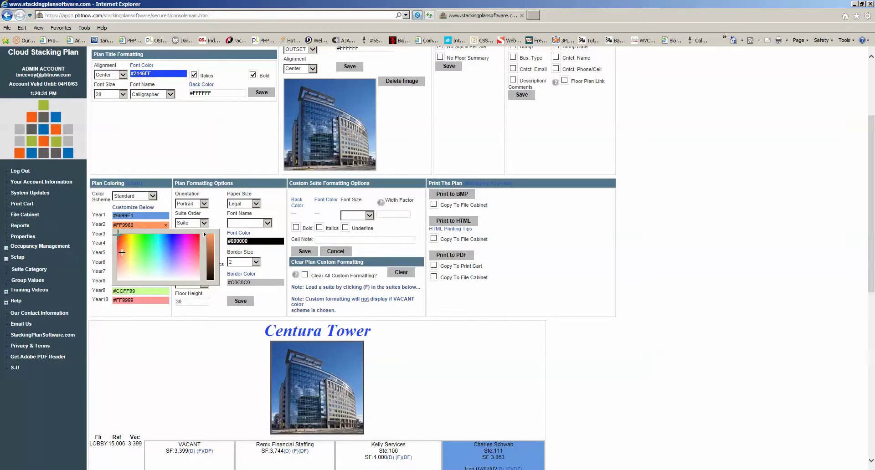
pyautogui.click(119, 235)
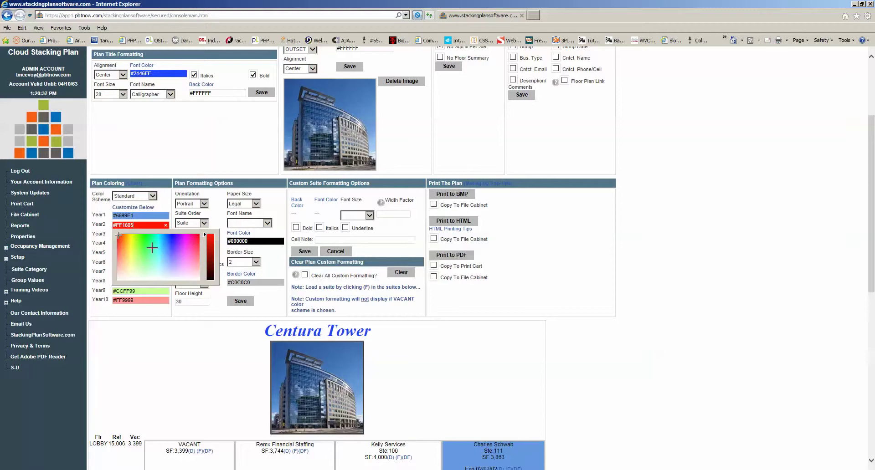
pyautogui.click(240, 301)
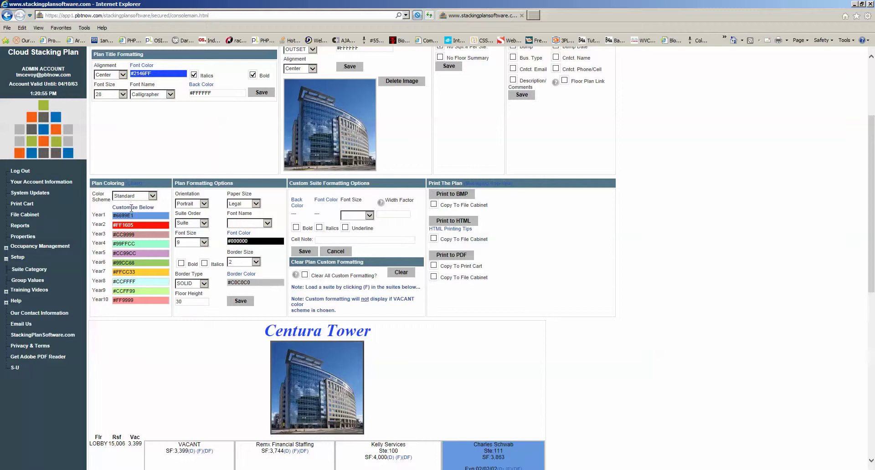
# Step: Look up the red color code F70000 in the color chart's secondary colors and copy it
pyautogui.click(134, 184)
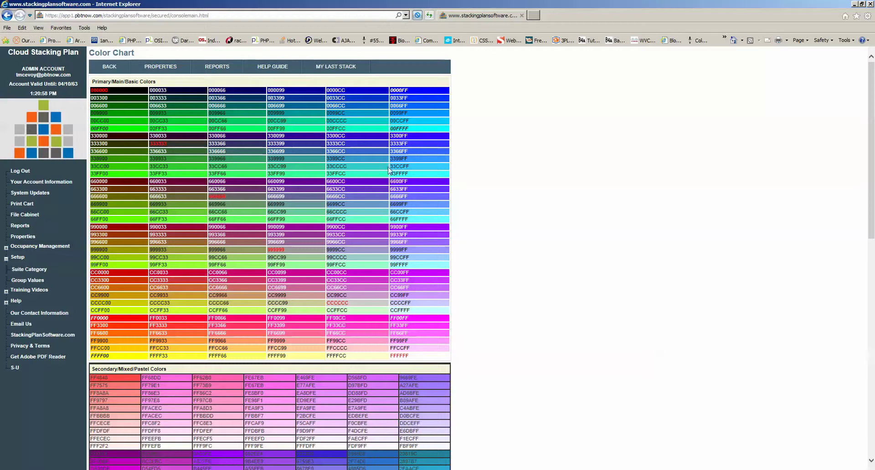
pyautogui.scroll(-5, 417, 354)
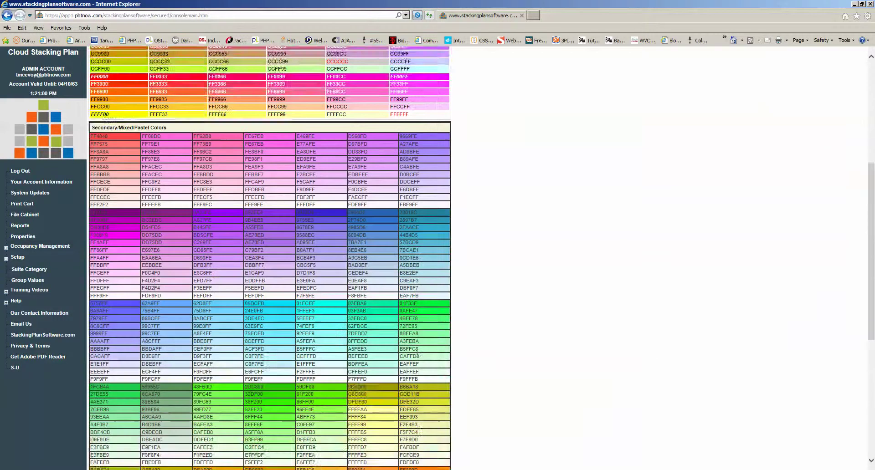
pyautogui.scroll(-4, 416, 353)
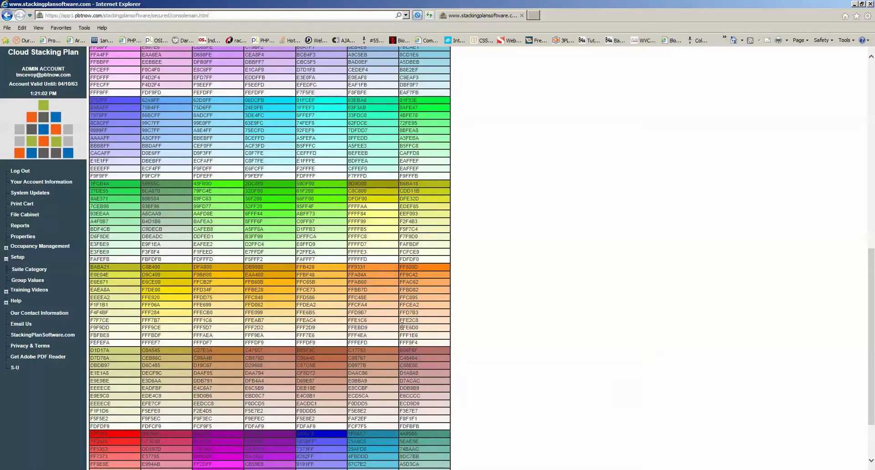
pyautogui.scroll(-2, 296, 360)
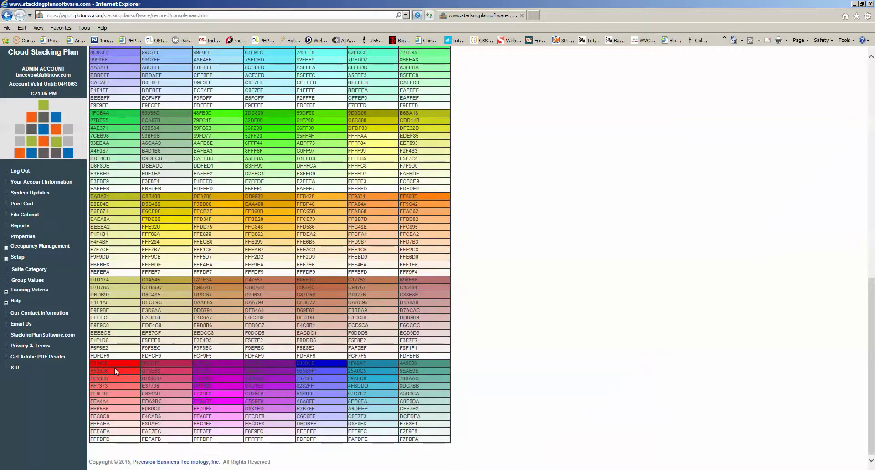
pyautogui.moveTo(107, 365); pyautogui.dragTo(92, 363)
pyautogui.rightClick(95, 365)
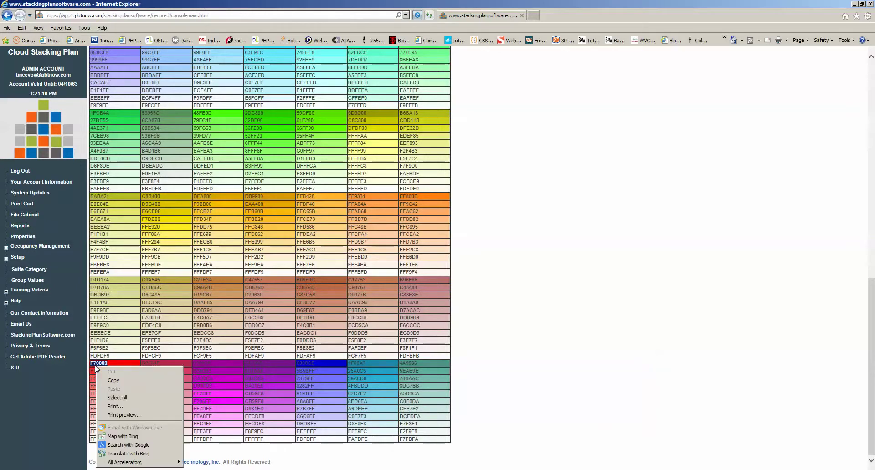
pyautogui.click(110, 381)
# Step: Return to the last stacking plan, replace the Year2 color with #F70000 and save the plan formatting
pyautogui.scroll(10, 343, 250)
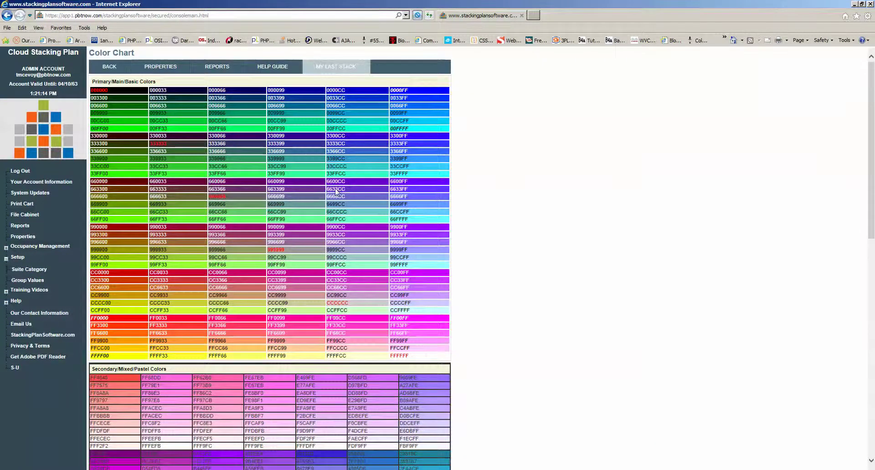
pyautogui.click(339, 68)
pyautogui.scroll(-3, 309, 328)
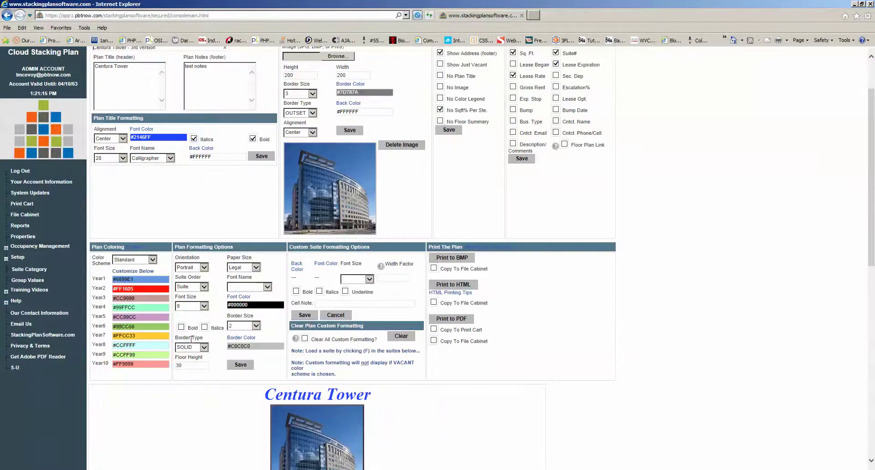
pyautogui.click(147, 289)
pyautogui.press('BackSpace')
pyautogui.press('BackSpace')
pyautogui.press('BackSpace')
pyautogui.press('BackSpace')
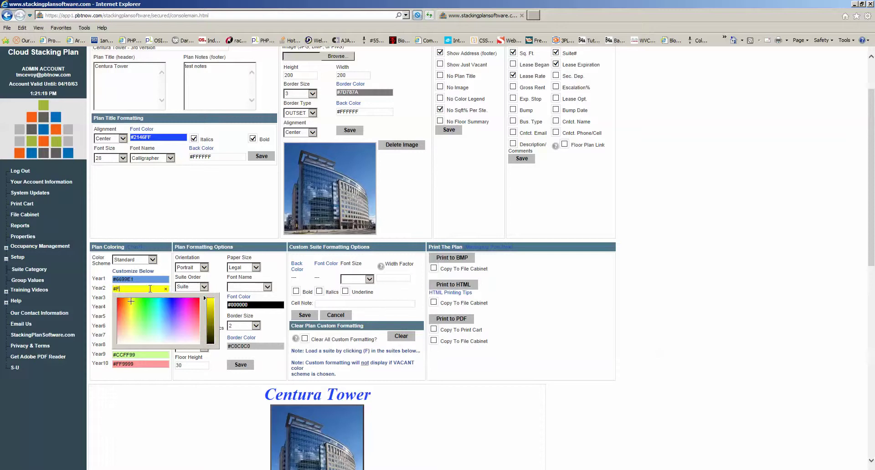
pyautogui.write('F70000')
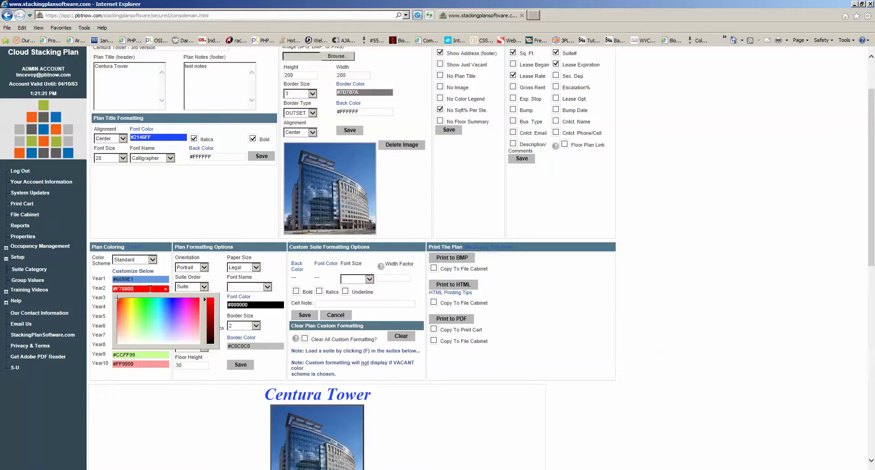
pyautogui.click(240, 364)
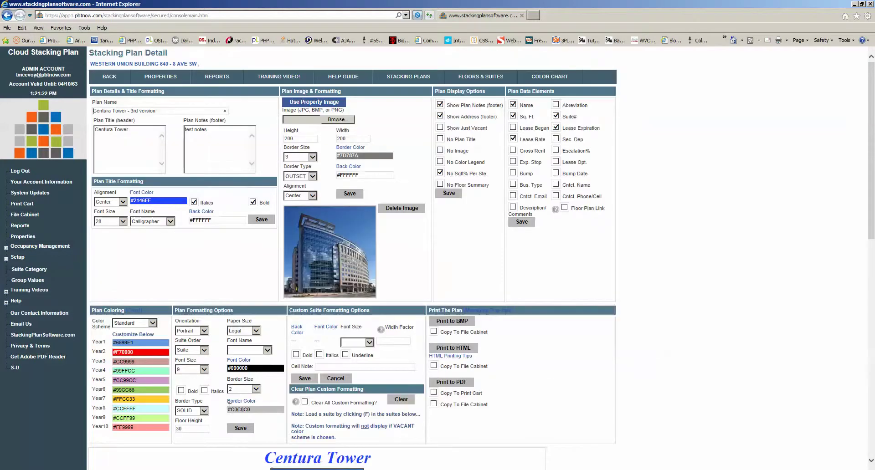
# Step: Change the plan's orientation to Landscape, save the formatting options and check the resulting layout
pyautogui.scroll(-3, 189, 424)
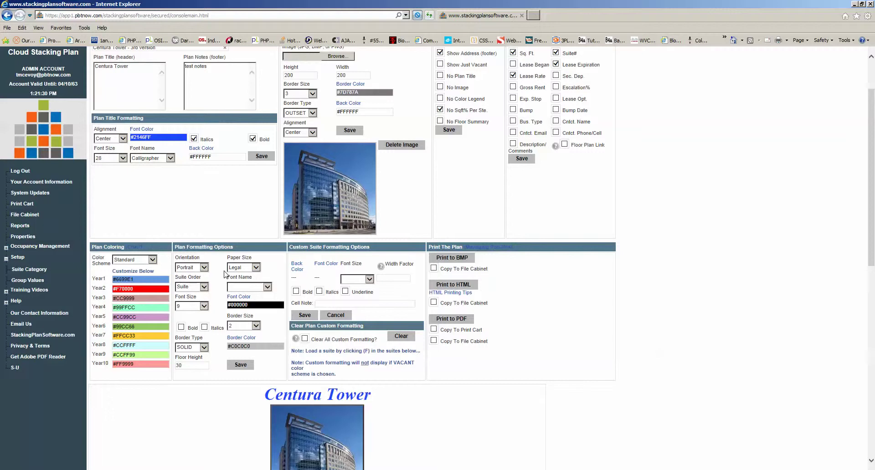
pyautogui.click(203, 268)
pyautogui.click(200, 274)
pyautogui.click(240, 365)
pyautogui.scroll(-5, 692, 383)
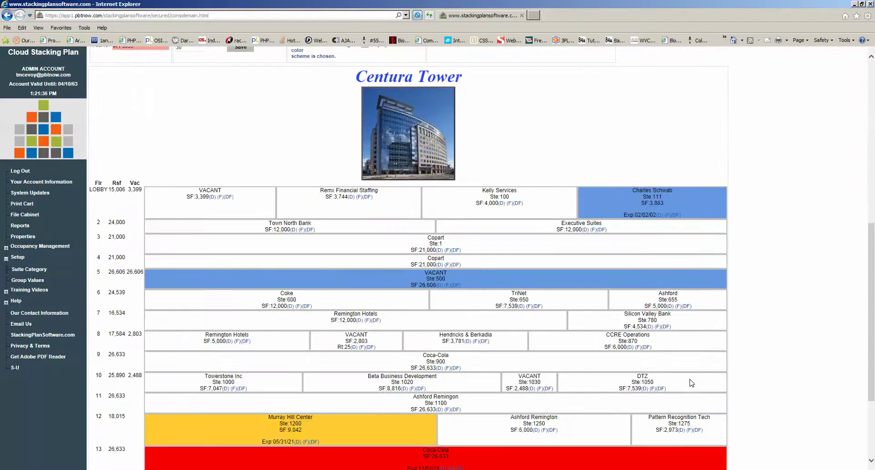
pyautogui.scroll(5, 692, 382)
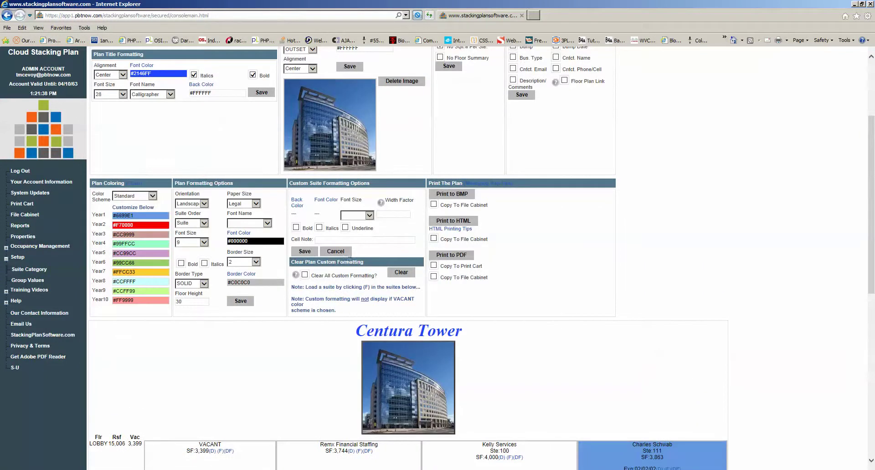
# Step: Review the available paper size, suite order, font name and font size choices in the plan formatting options
pyautogui.click(256, 204)
pyautogui.click(271, 198)
pyautogui.click(204, 223)
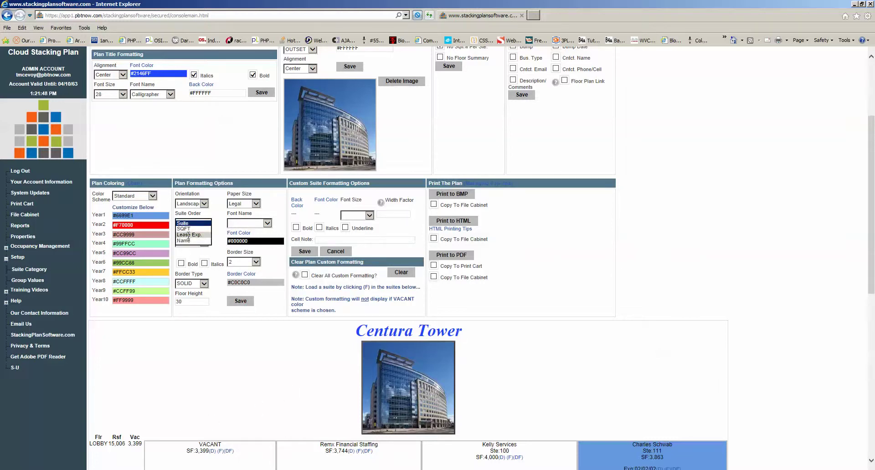
pyautogui.click(218, 231)
pyautogui.click(271, 223)
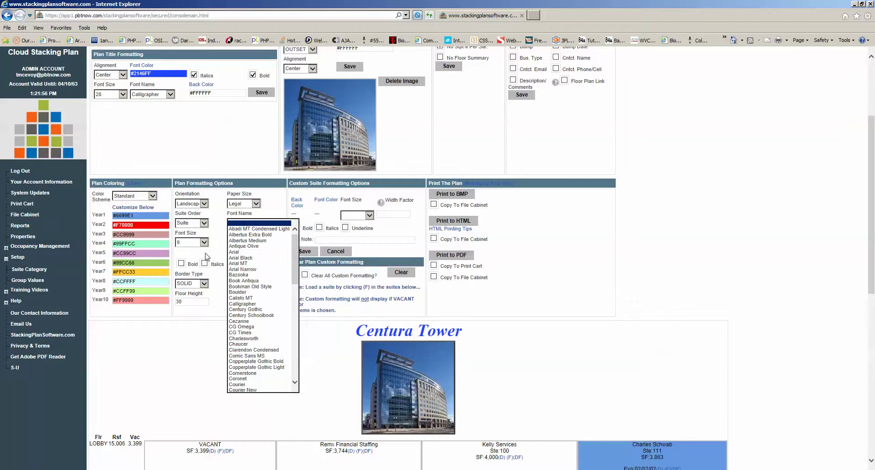
pyautogui.click(220, 239)
pyautogui.click(205, 243)
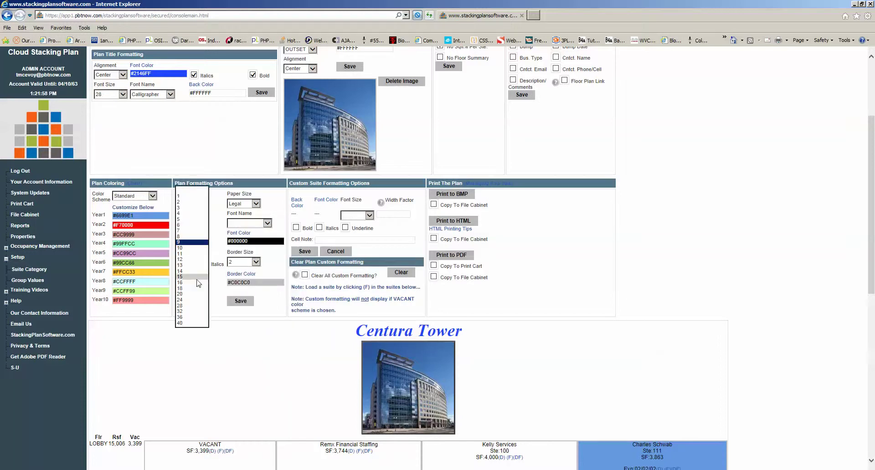
pyautogui.click(224, 234)
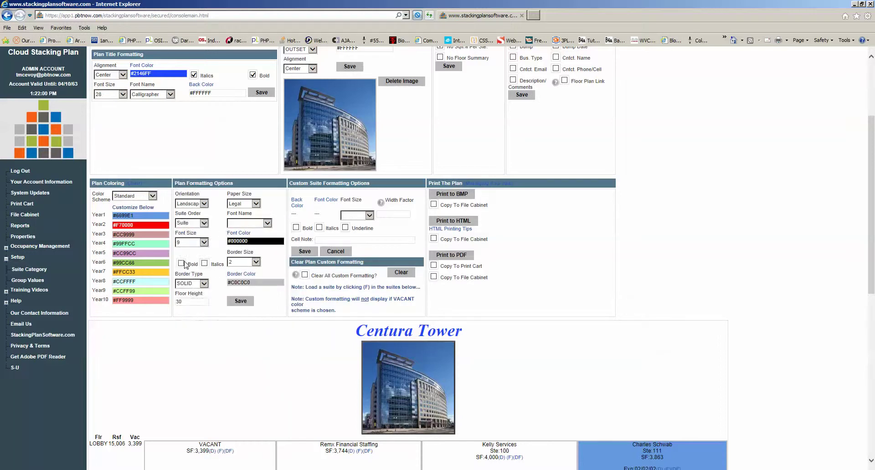
# Step: Set the plan's border size to 4, save the formatting and check the suite borders
pyautogui.click(256, 262)
pyautogui.click(252, 273)
pyautogui.scroll(-10, 272, 337)
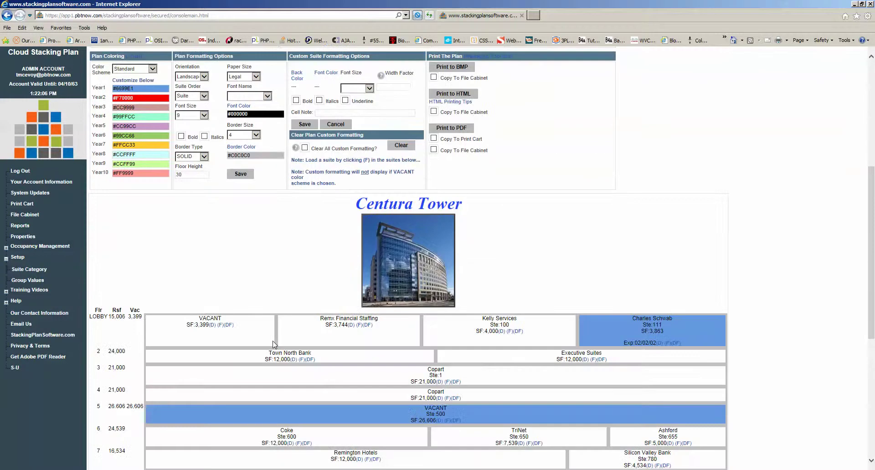
pyautogui.scroll(2, 274, 345)
pyautogui.scroll(4, 274, 345)
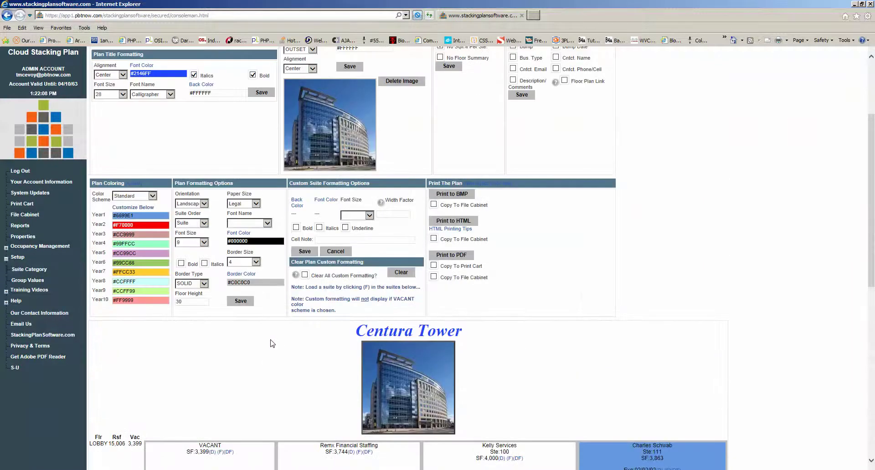
# Step: Set the plan's border type to OUTSET, save the formatting and check the suite borders
pyautogui.click(204, 283)
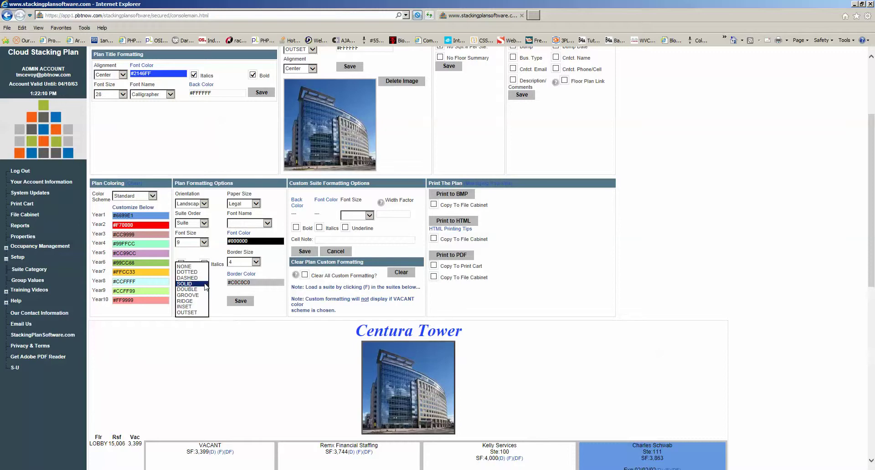
pyautogui.click(194, 313)
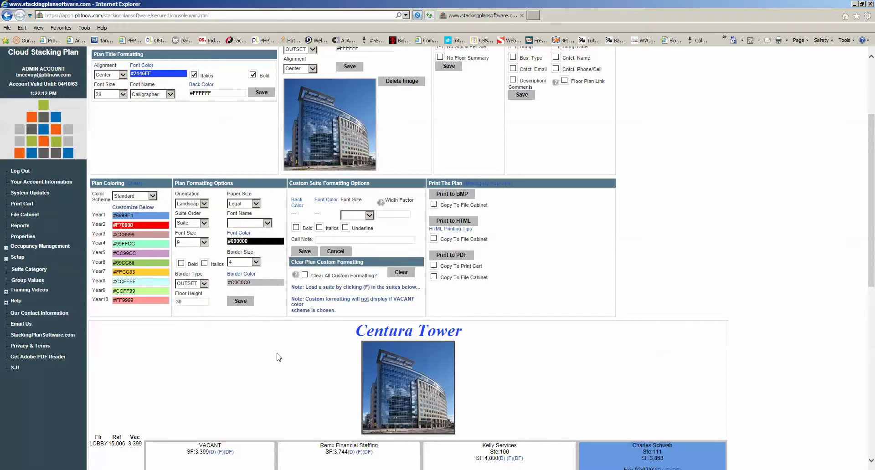
pyautogui.click(240, 301)
pyautogui.scroll(-6, 262, 357)
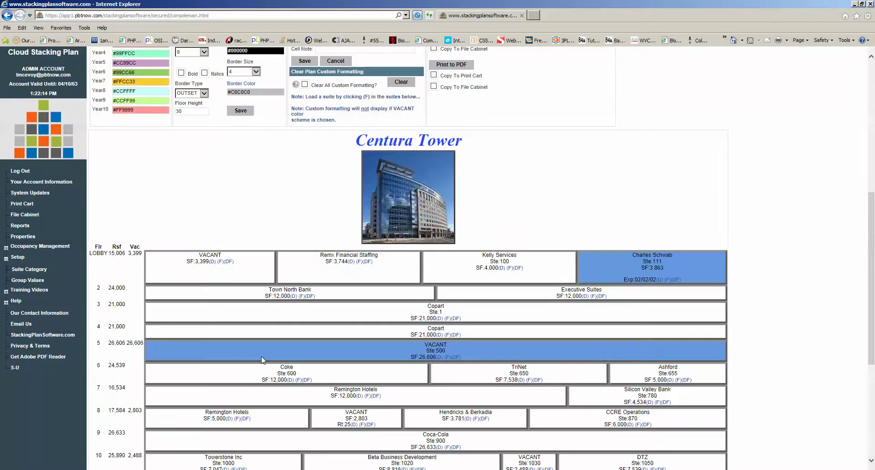
pyautogui.scroll(4, 261, 357)
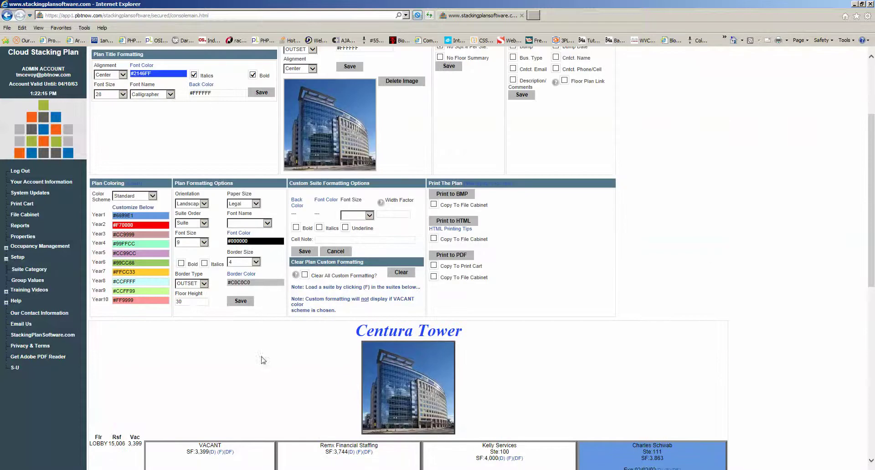
# Step: Set the plan's border type to SOLID with border size 1 and save the formatting options
pyautogui.click(206, 284)
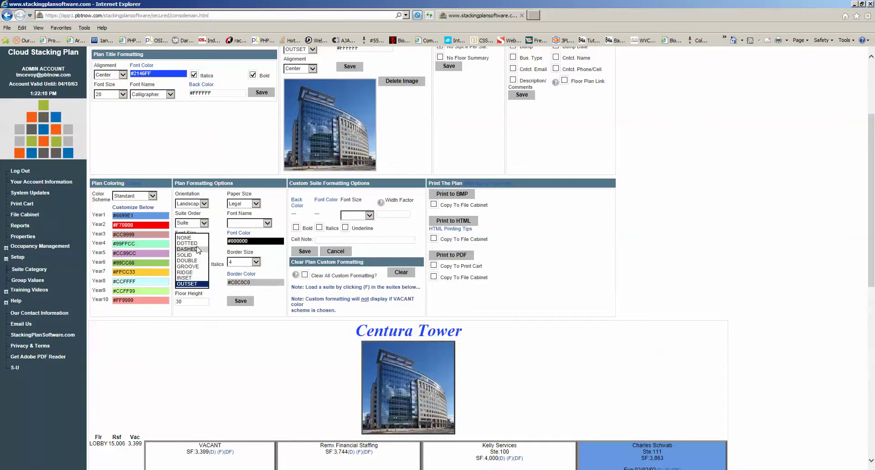
pyautogui.click(196, 256)
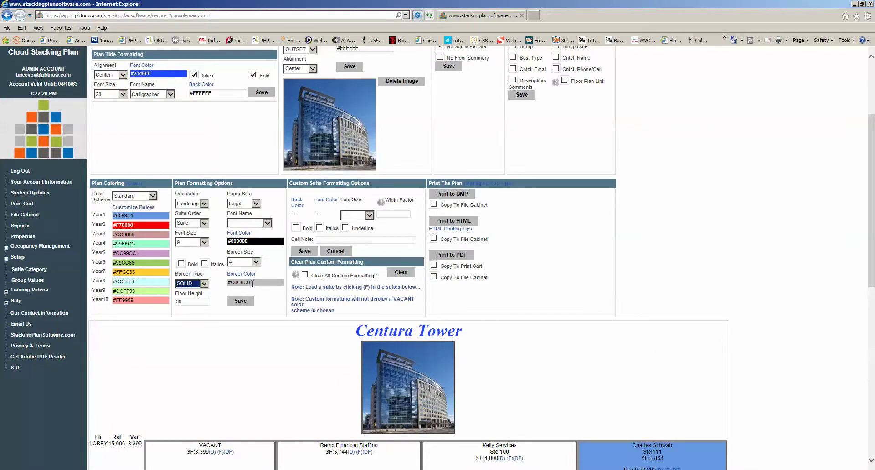
pyautogui.click(256, 262)
pyautogui.click(241, 246)
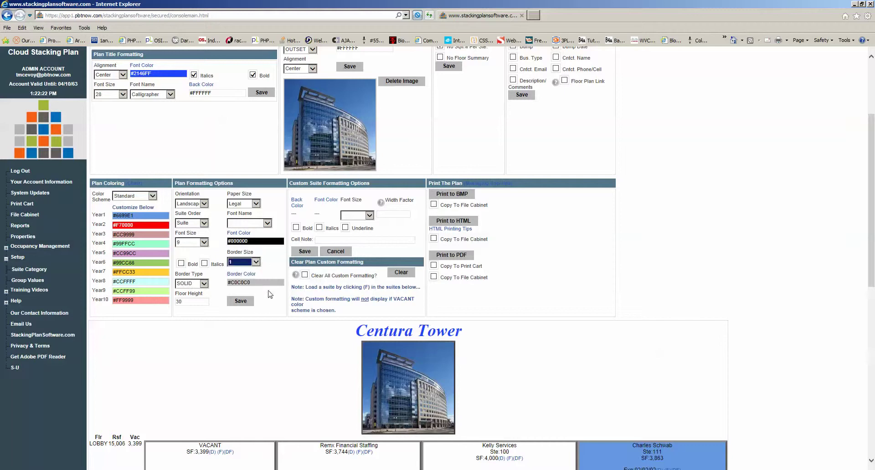
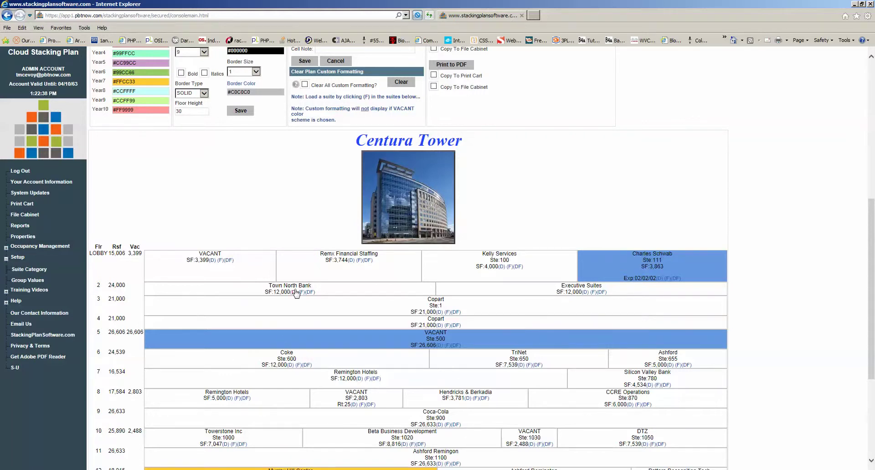
# Step: Load the vacant 3,399 SF lobby suite for custom formatting and set its back color to #5AFF1F and font color to #3112FF
pyautogui.scroll(3, 295, 294)
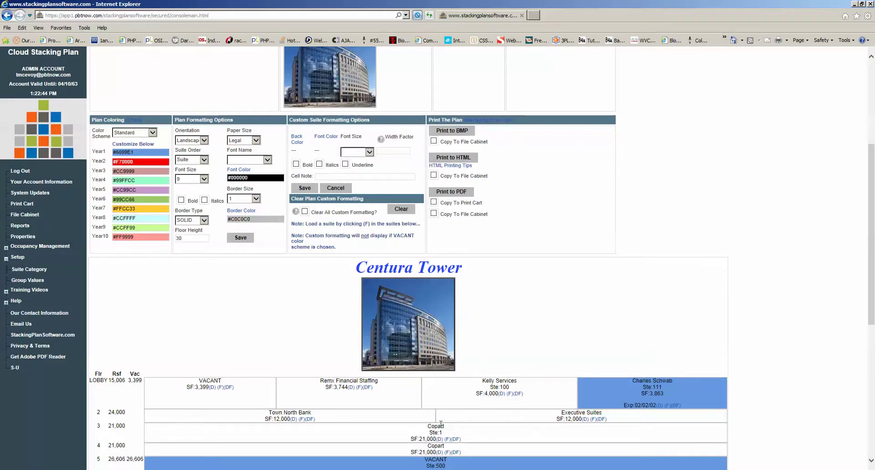
pyautogui.scroll(-3, 440, 424)
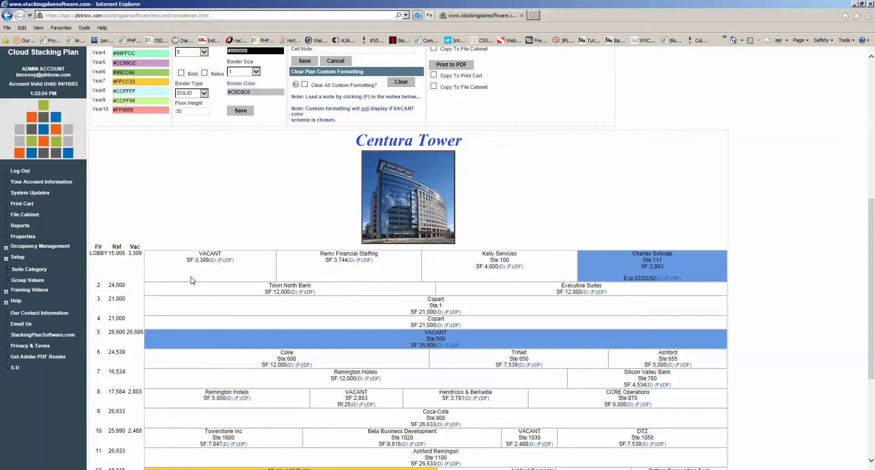
pyautogui.click(220, 261)
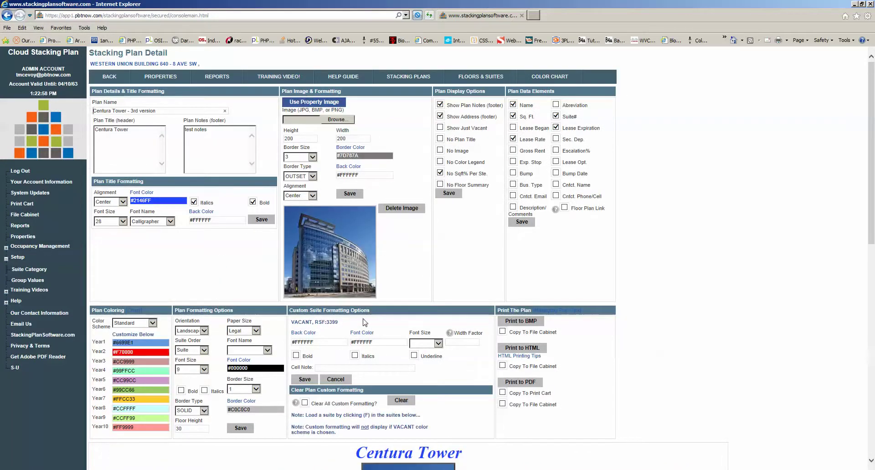
pyautogui.click(331, 342)
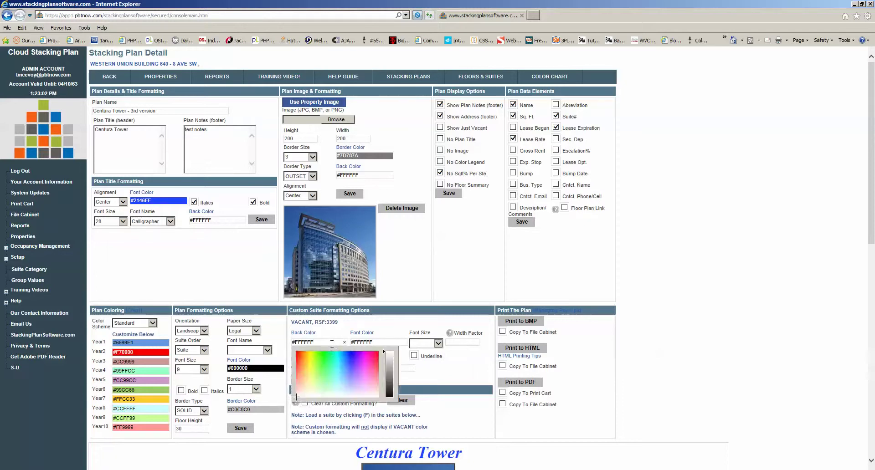
pyautogui.click(319, 357)
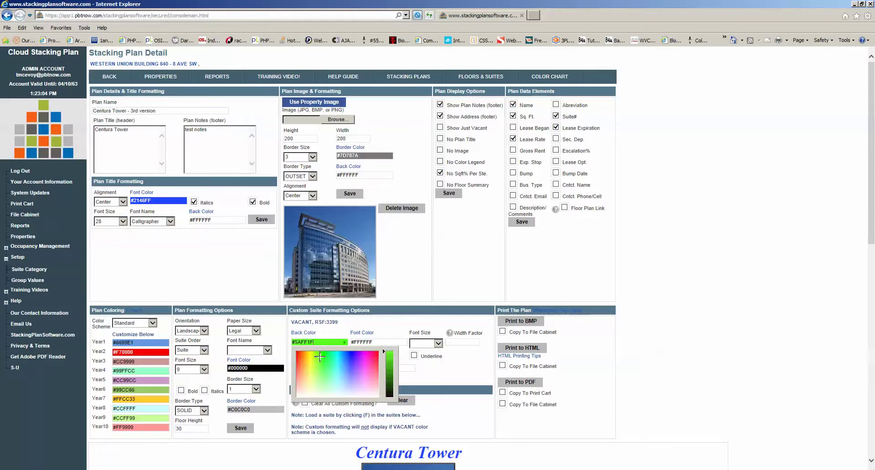
pyautogui.click(383, 342)
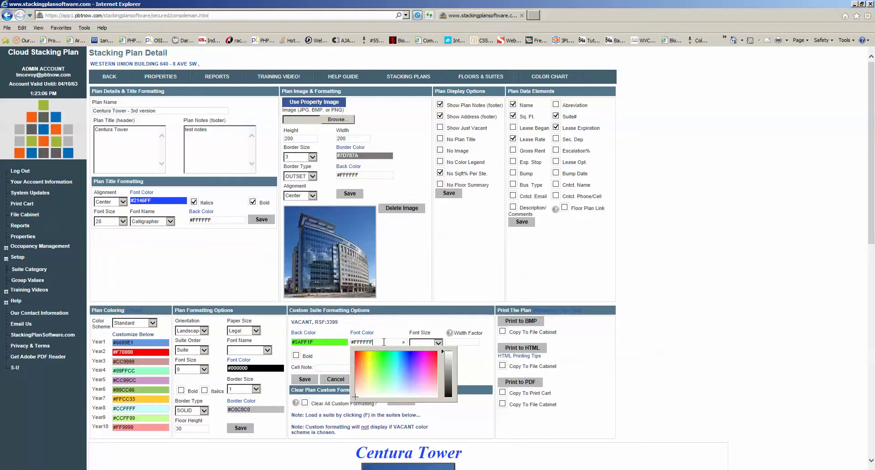
pyautogui.click(411, 354)
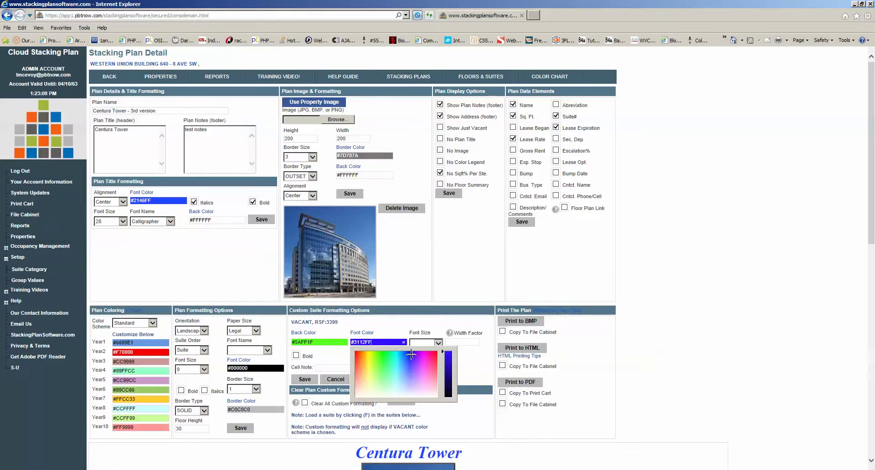
# Step: Give the loaded lobby suite font size 20, bold, italics, underline and the cell note "test", save, and check it on the plan
pyautogui.click(438, 343)
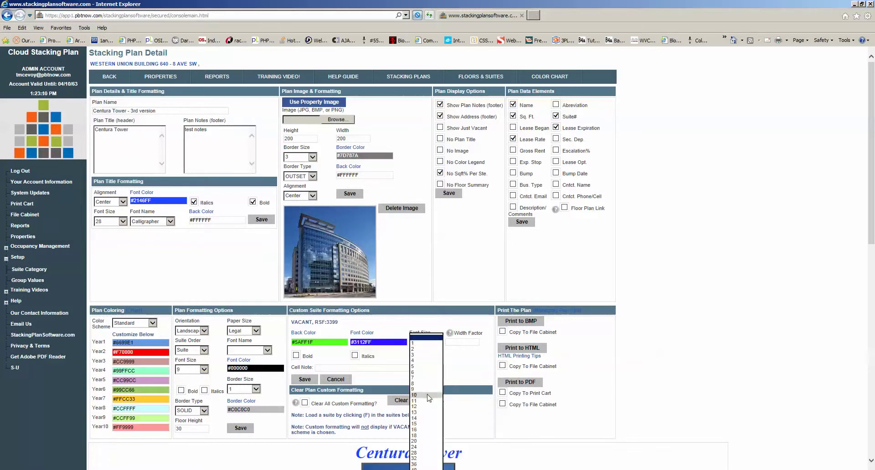
pyautogui.click(427, 441)
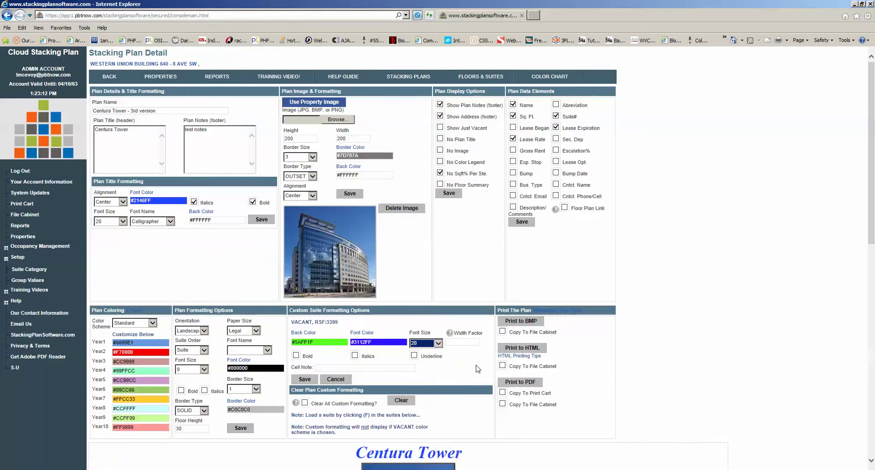
pyautogui.click(296, 356)
pyautogui.click(355, 356)
pyautogui.click(413, 356)
pyautogui.click(305, 379)
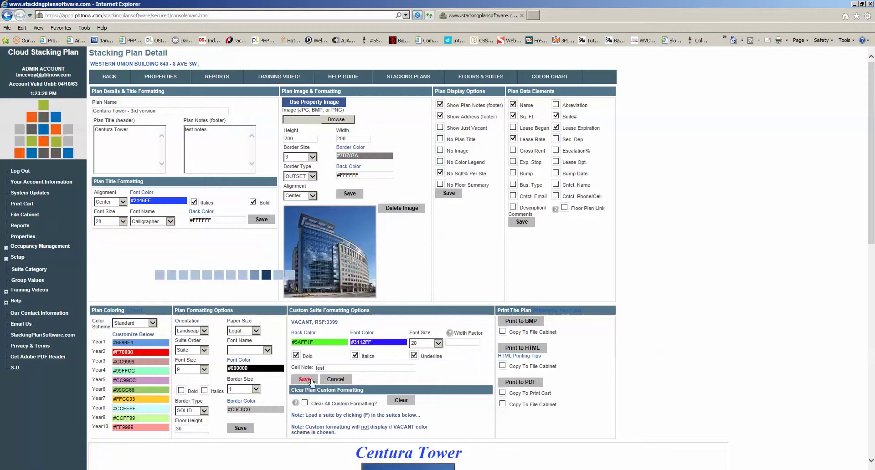
pyautogui.scroll(3, 442, 378)
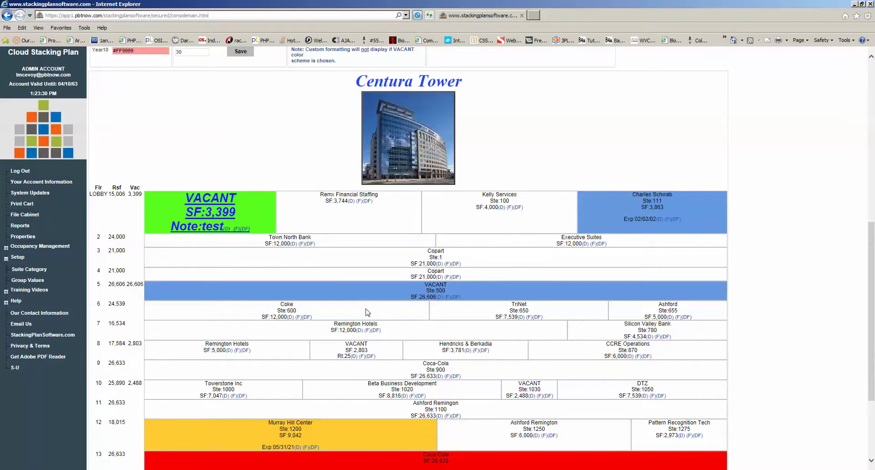
pyautogui.scroll(3, 376, 318)
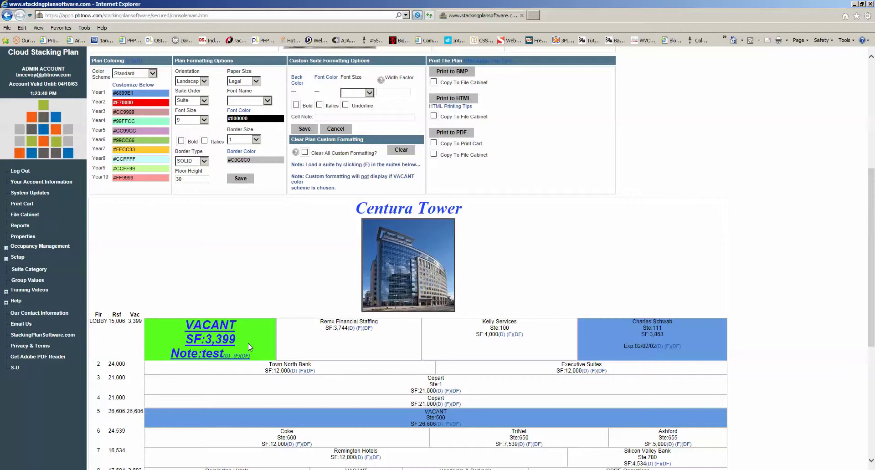
pyautogui.scroll(-2, 255, 344)
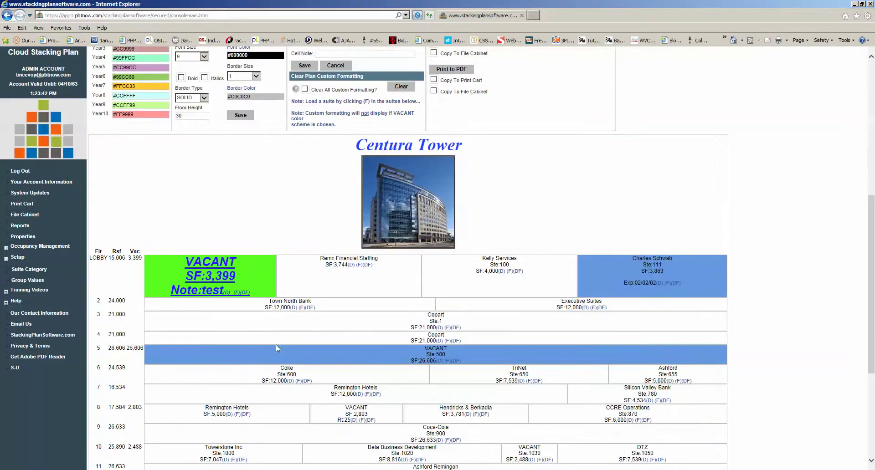
# Step: Delete the custom formatting of the vacant lobby suite and check the plan and the options for clearing all custom formatting
pyautogui.click(245, 293)
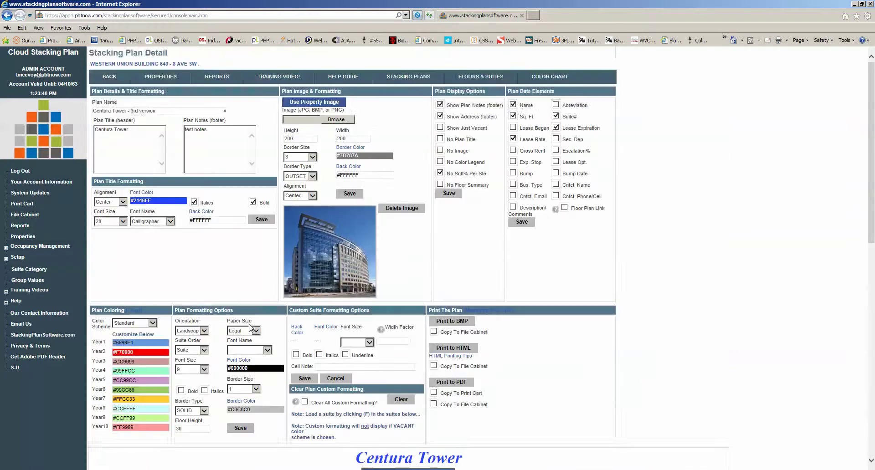
pyautogui.scroll(-6, 250, 332)
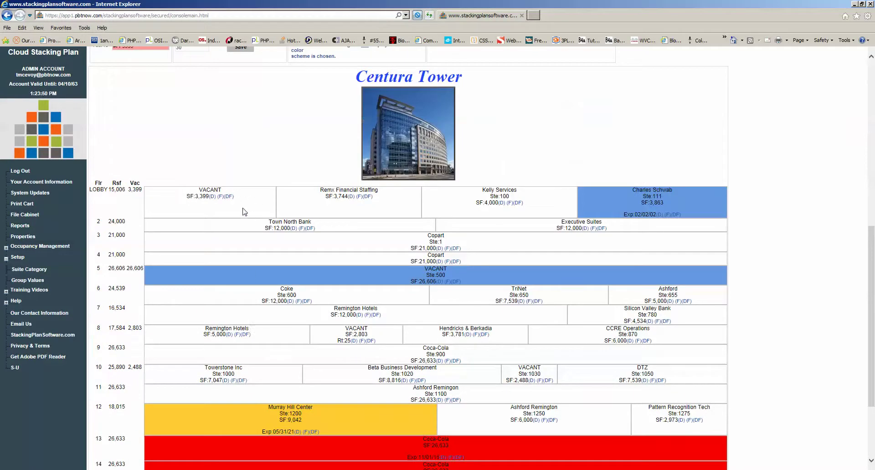
pyautogui.scroll(3, 245, 224)
pyautogui.scroll(-3, 245, 223)
pyautogui.scroll(5, 547, 327)
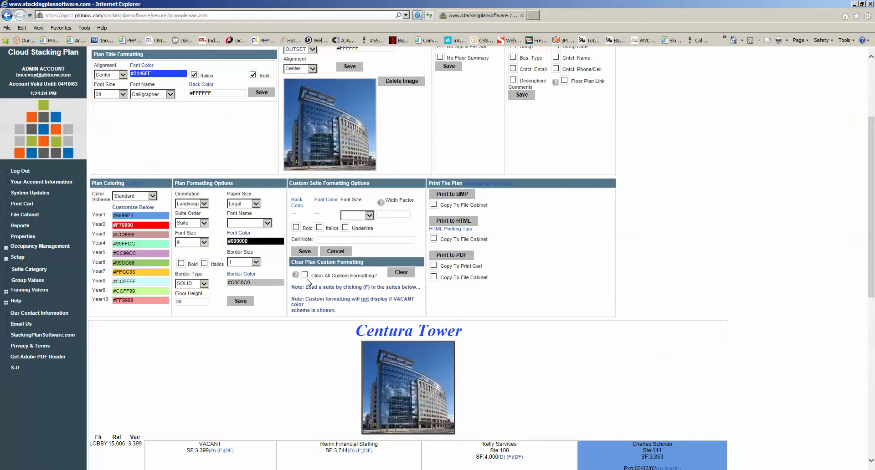
pyautogui.click(401, 272)
pyautogui.scroll(-3, 602, 226)
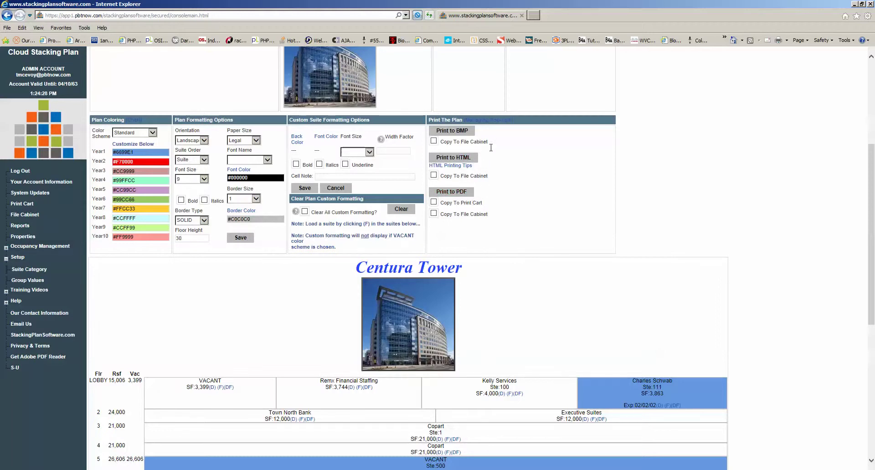
# Step: Print the Centura Tower plan to BMP, inspect the image at full size in a wider window, and close it
pyautogui.click(464, 135)
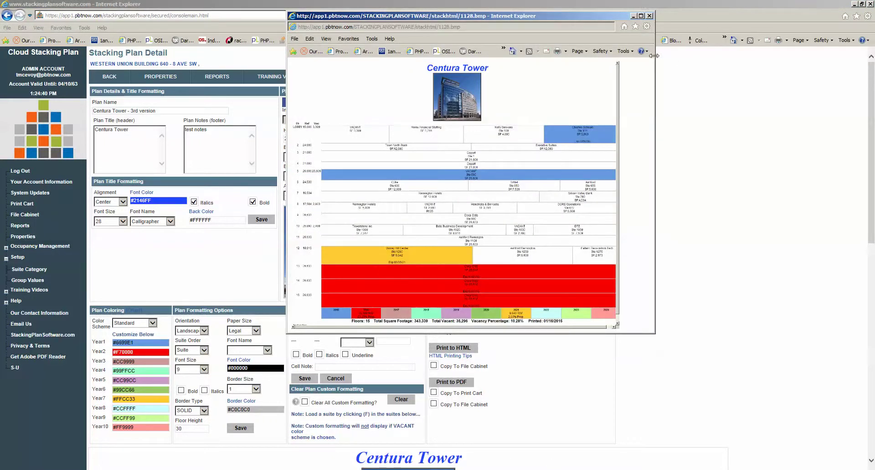
pyautogui.moveTo(654, 55); pyautogui.dragTo(746, 55)
pyautogui.click(516, 155)
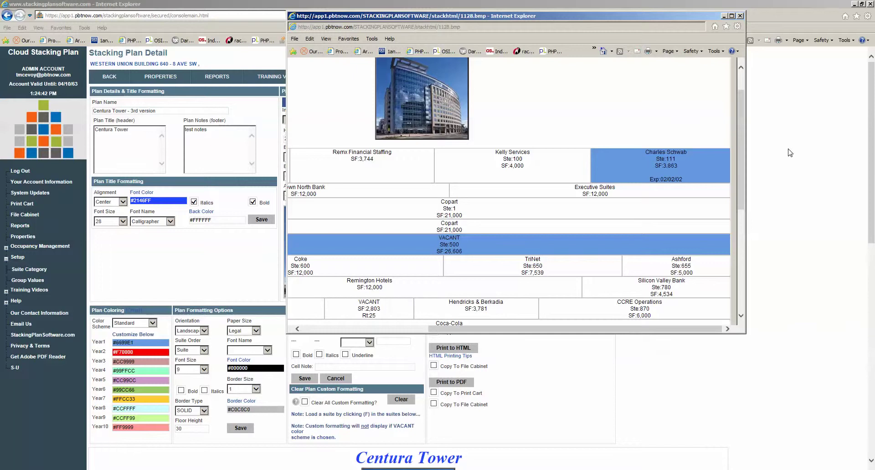
pyautogui.moveTo(742, 105); pyautogui.dragTo(733, 45)
pyautogui.click(740, 16)
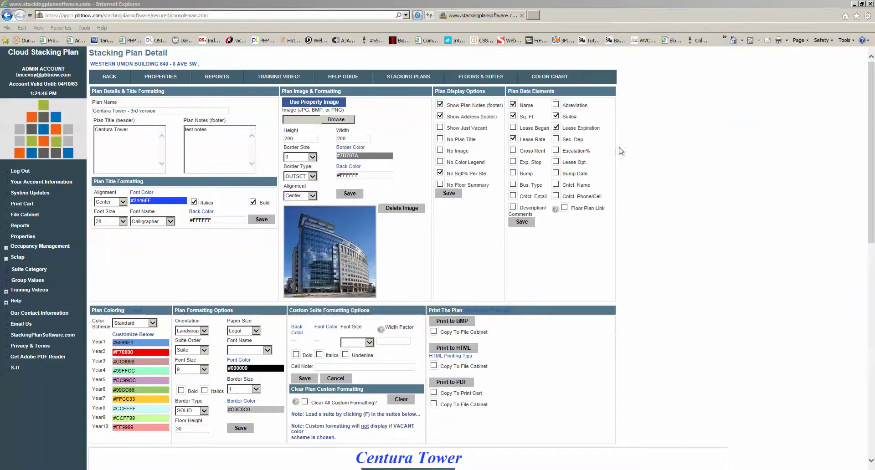
# Step: Print the Centura Tower plan to HTML, look through the generated page, and close it
pyautogui.click(467, 350)
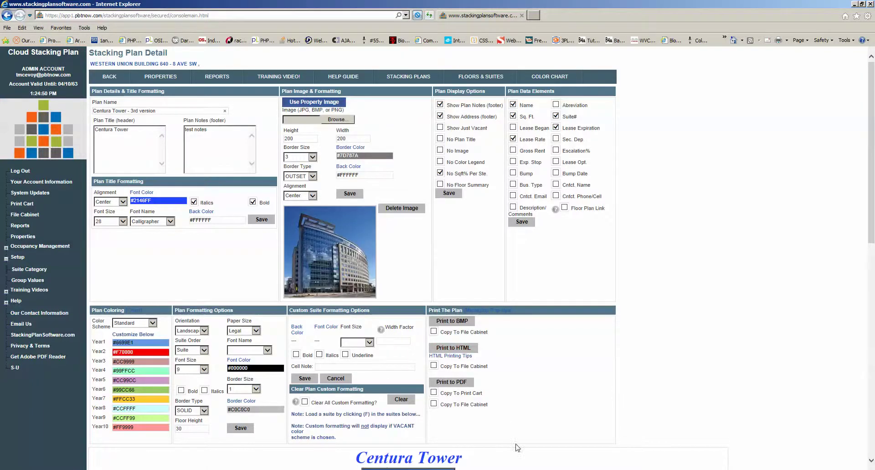
pyautogui.click(571, 324)
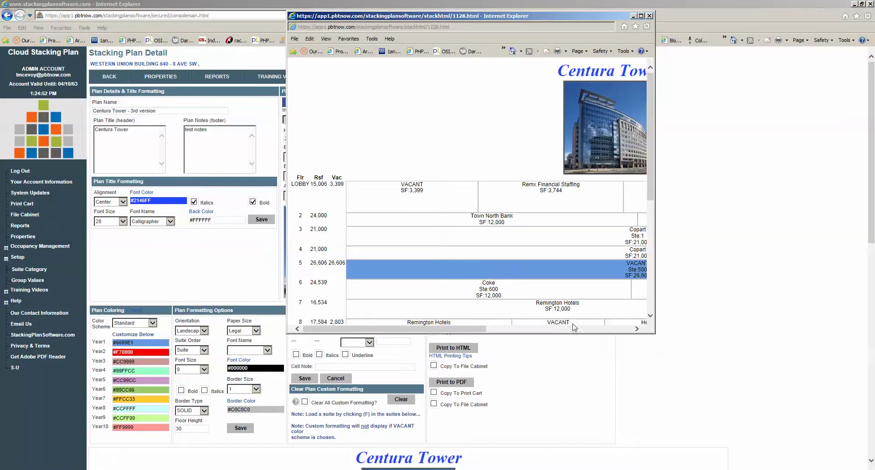
pyautogui.scroll(-10, 652, 147)
pyautogui.scroll(10, 652, 137)
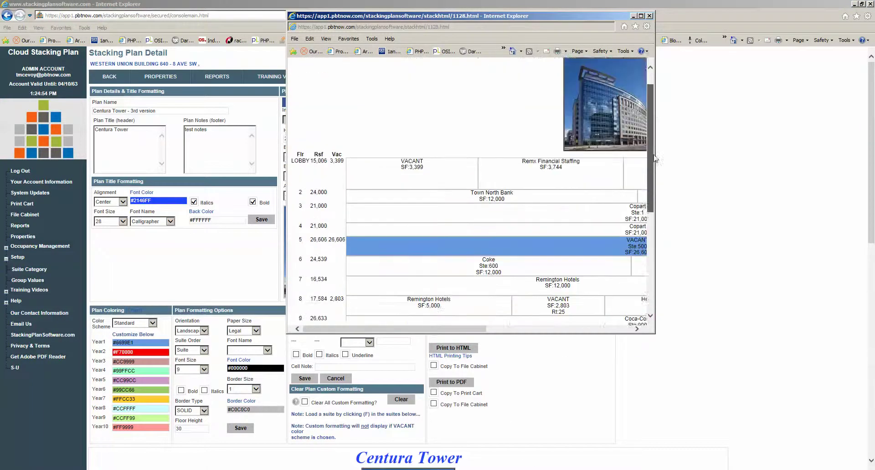
pyautogui.click(650, 15)
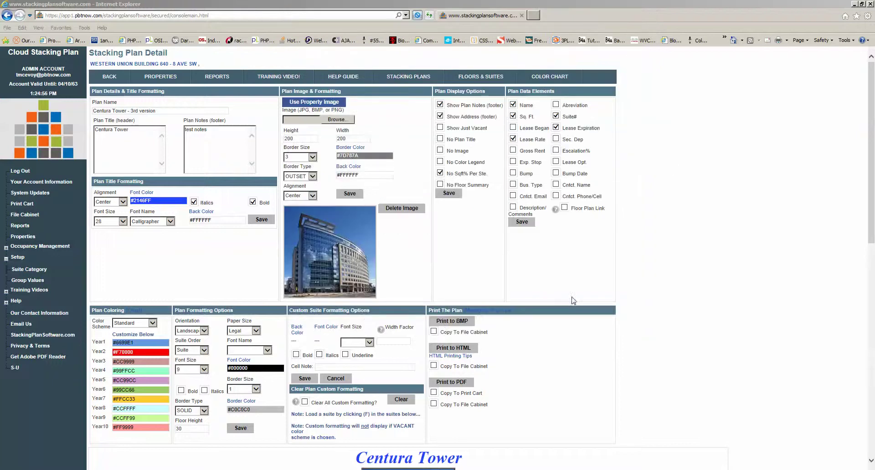
# Step: Print the Centura Tower plan to PDF, look through the generated document, and close it
pyautogui.click(457, 384)
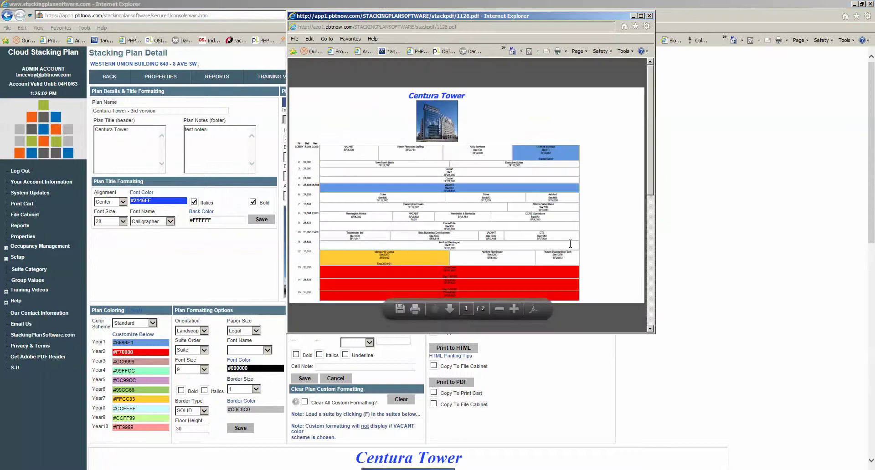
pyautogui.scroll(-5, 571, 244)
pyautogui.scroll(5, 571, 244)
pyautogui.click(649, 16)
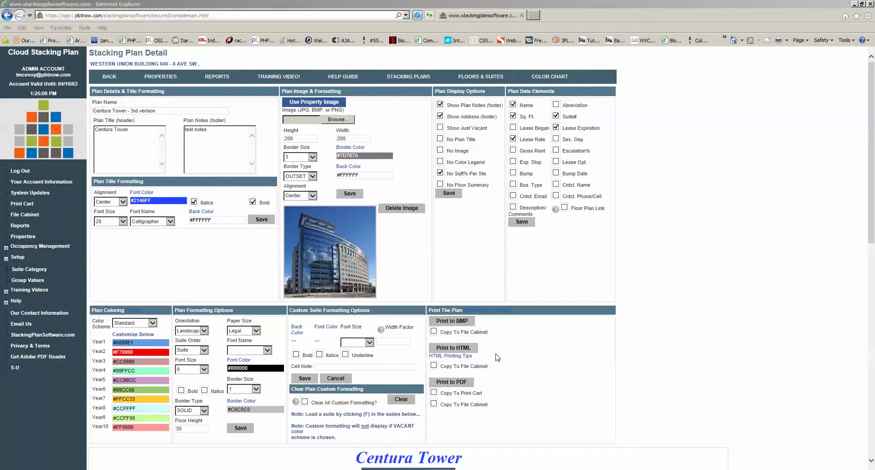
pyautogui.click(434, 331)
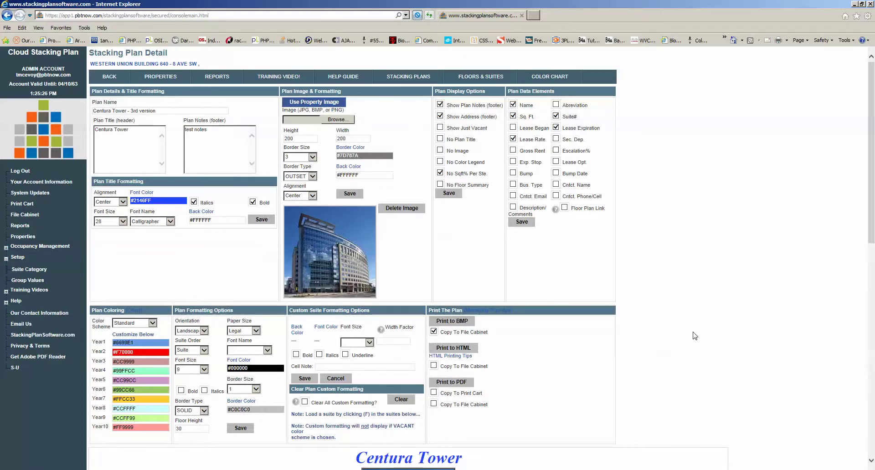
pyautogui.scroll(-3, 695, 335)
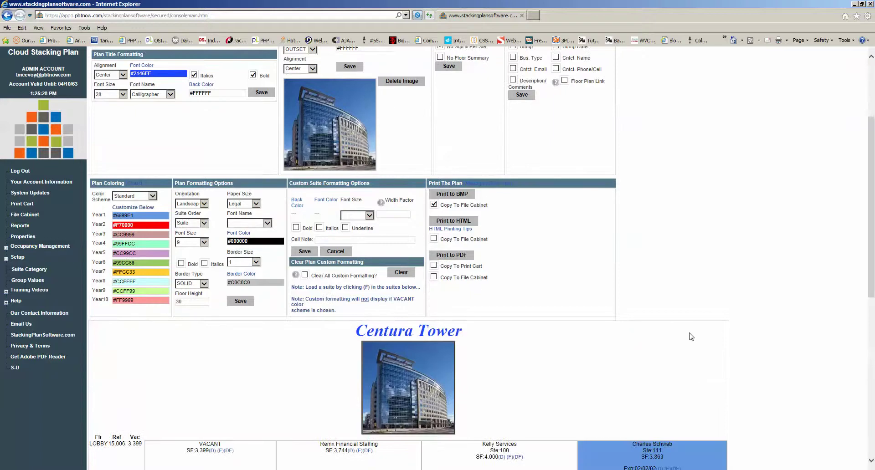
pyautogui.scroll(2, 691, 337)
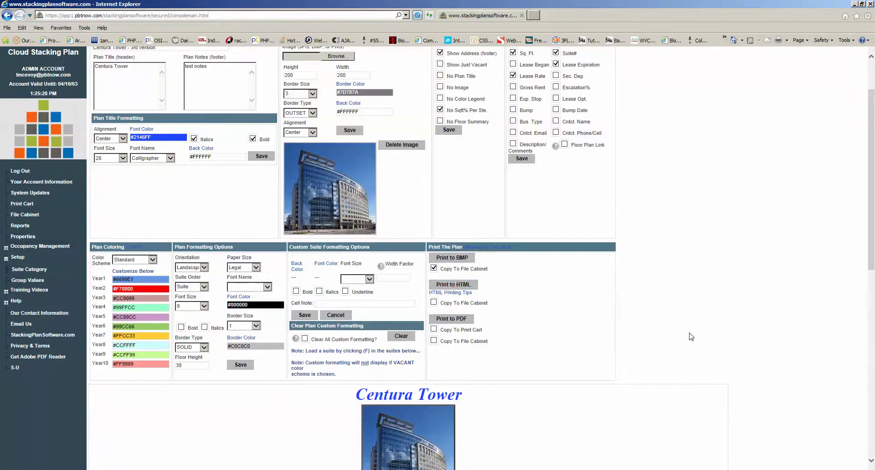
pyautogui.click(434, 268)
# Step: Print the plan to PDF with a copy sent to the file cabinet, and close the generated document
pyautogui.click(434, 341)
pyautogui.click(454, 326)
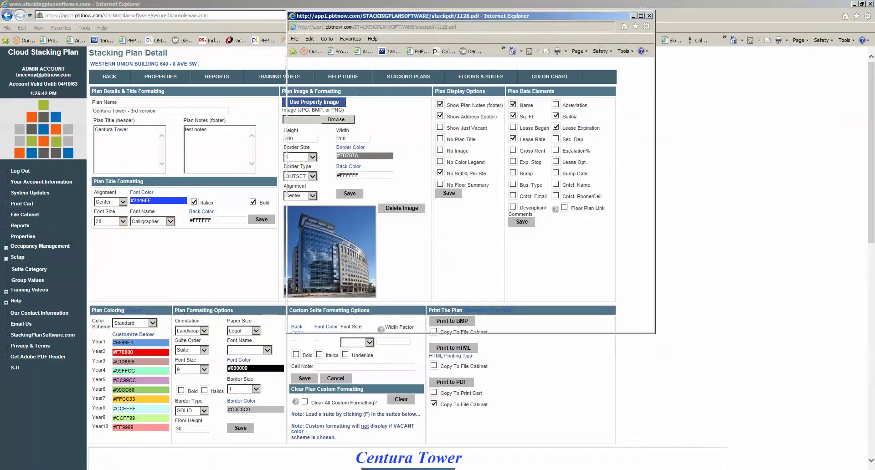
pyautogui.click(650, 16)
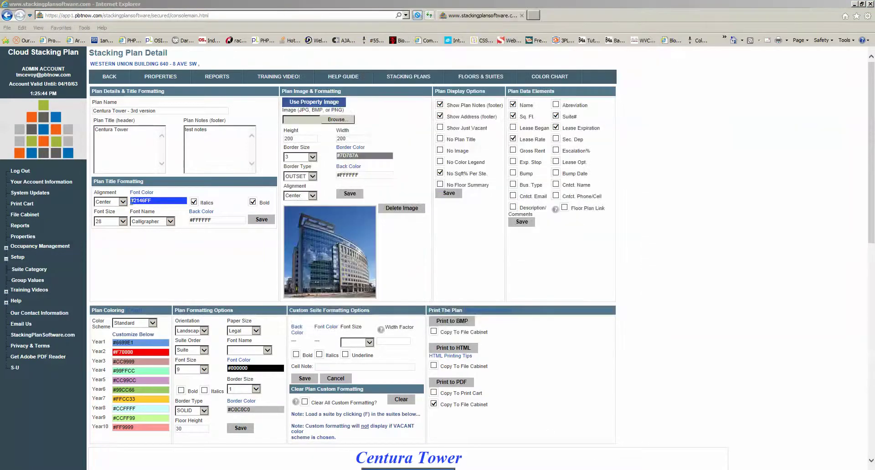
# Step: View the Centura Tower - 3rd version plan stored in the file cabinet, close it, and return to the last stacking plan
pyautogui.click(35, 217)
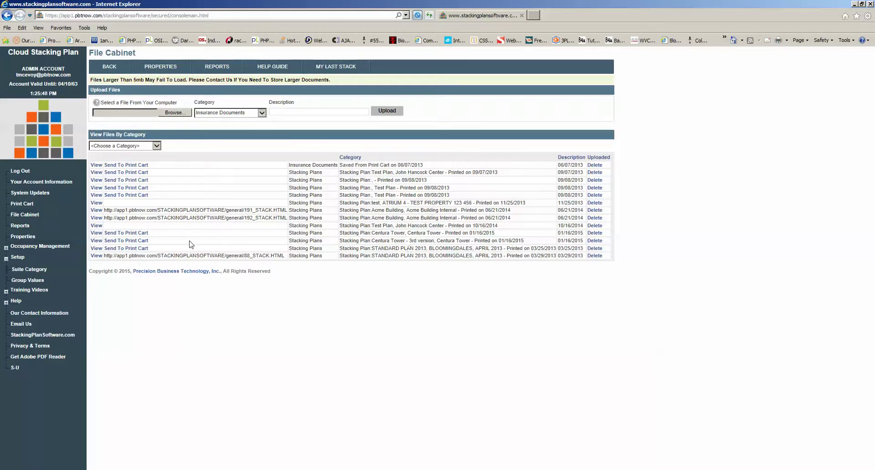
pyautogui.click(98, 241)
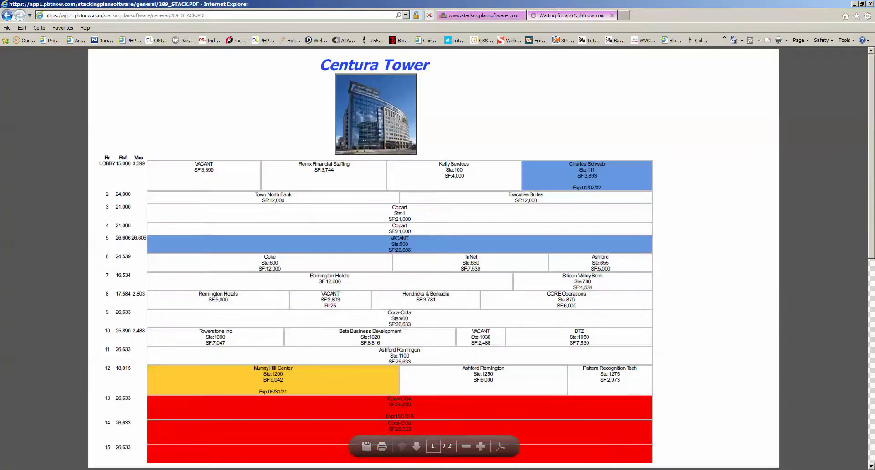
pyautogui.click(612, 16)
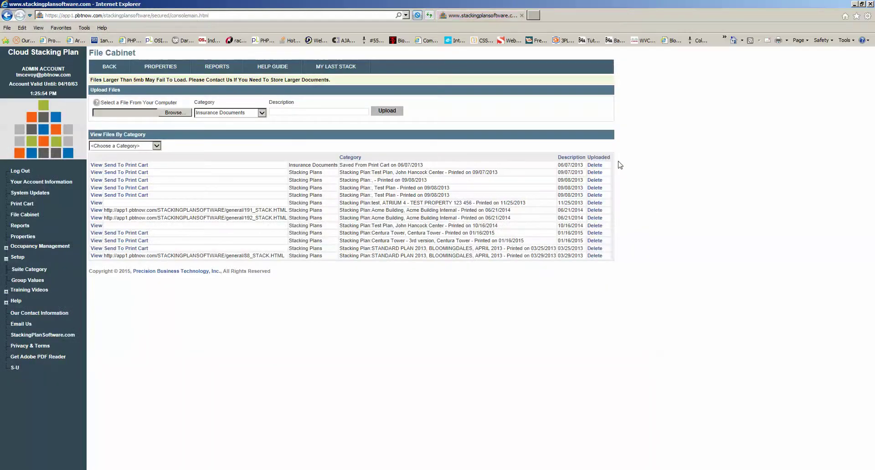
pyautogui.click(336, 67)
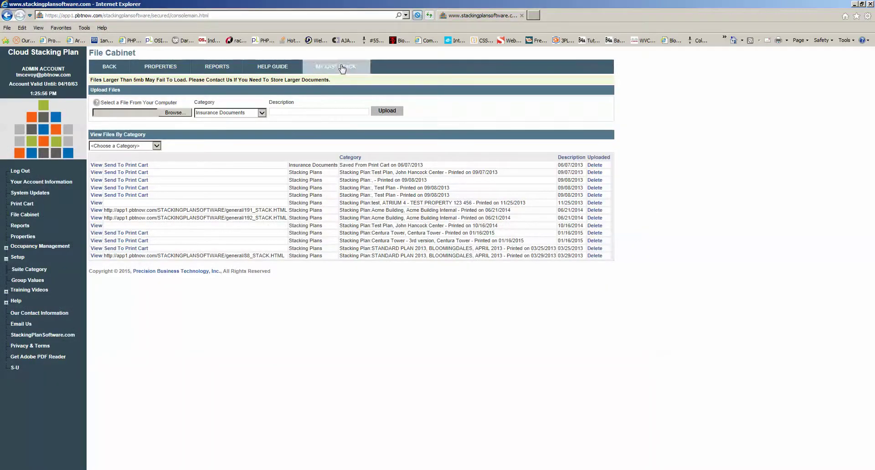
# Step: Print the Centura Tower plan to PDF with a copy to the print cart, close the generated document, and view the cart
pyautogui.scroll(-3, 682, 240)
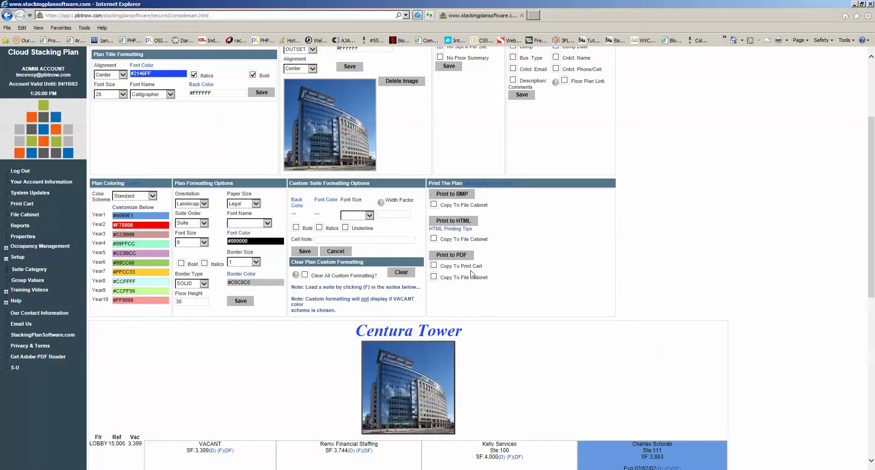
pyautogui.scroll(-2, 518, 275)
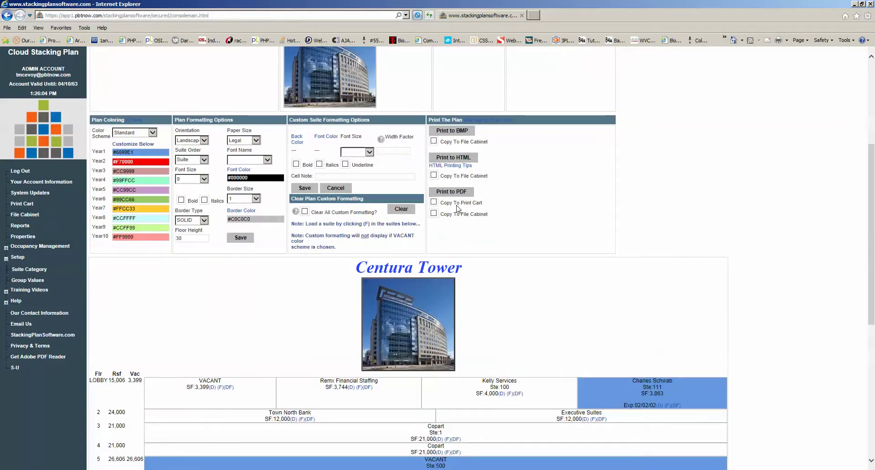
pyautogui.scroll(2, 606, 244)
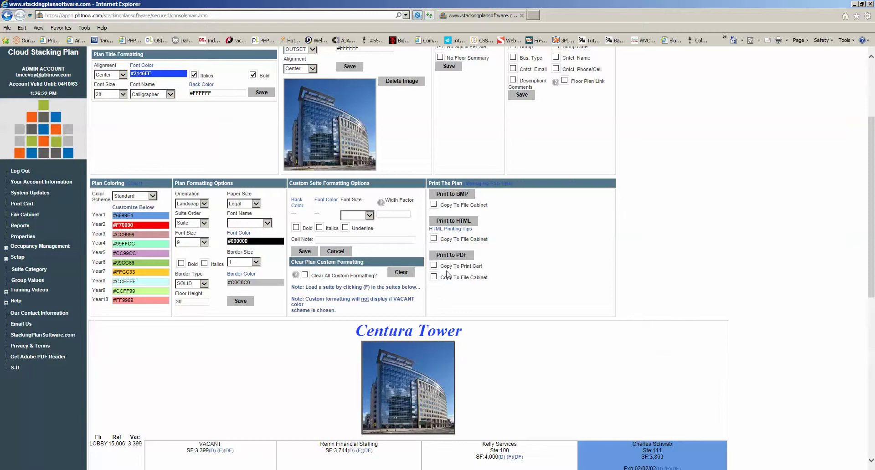
pyautogui.click(434, 266)
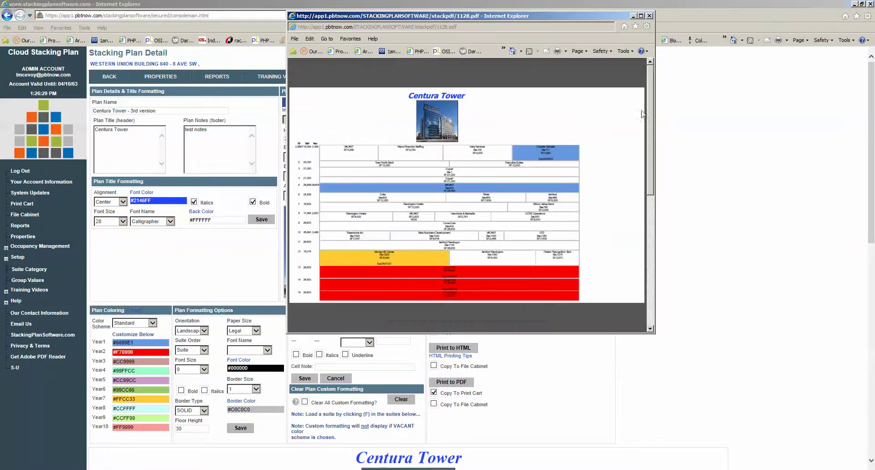
pyautogui.click(650, 17)
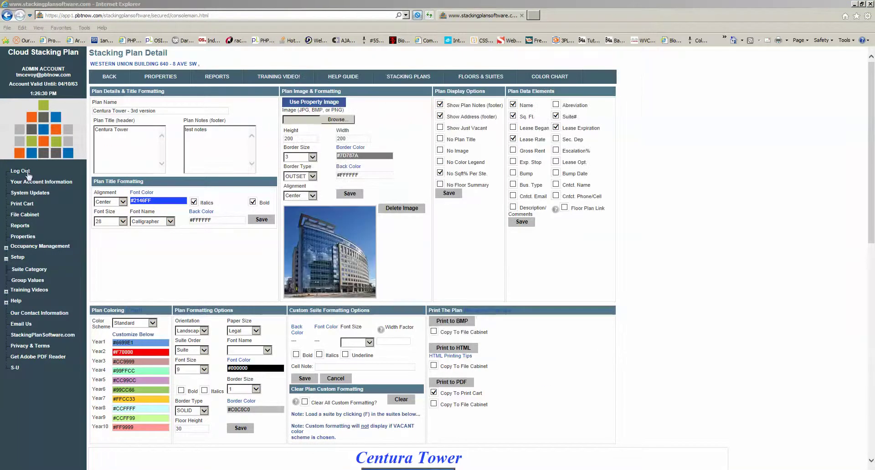
pyautogui.click(22, 203)
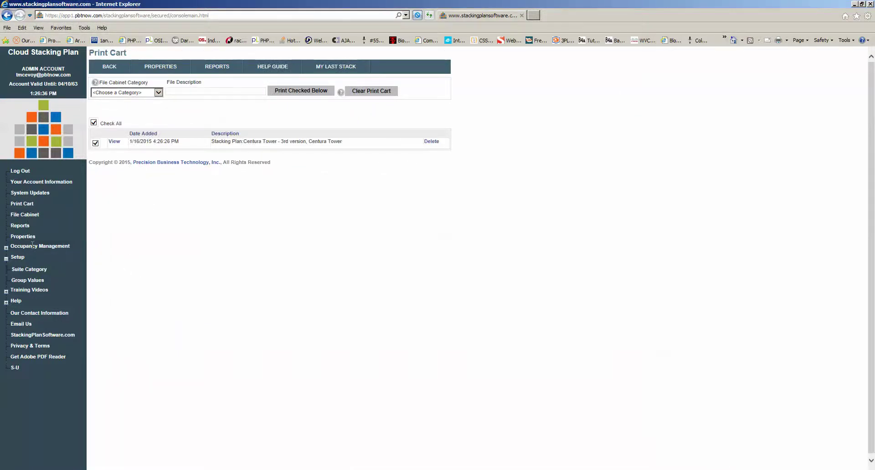
# Step: Run the Rent Roll, Just Active report for the Western Union Building in PDF format, sending it to the print cart
pyautogui.click(26, 227)
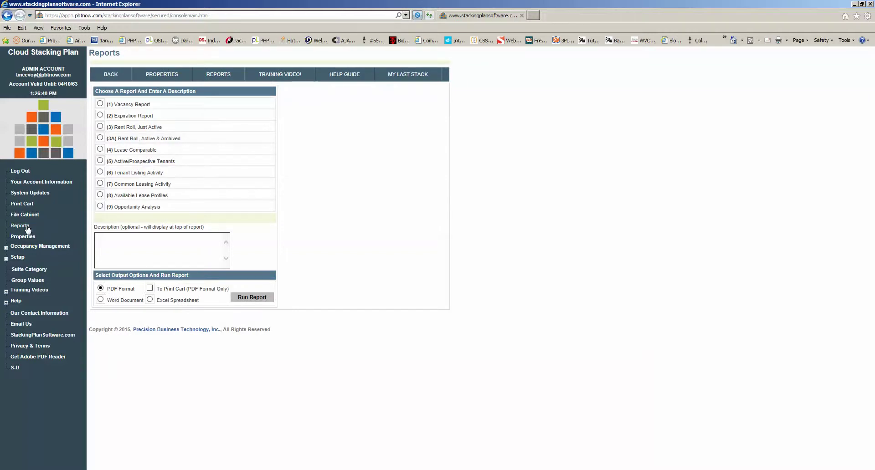
pyautogui.click(102, 128)
pyautogui.click(365, 130)
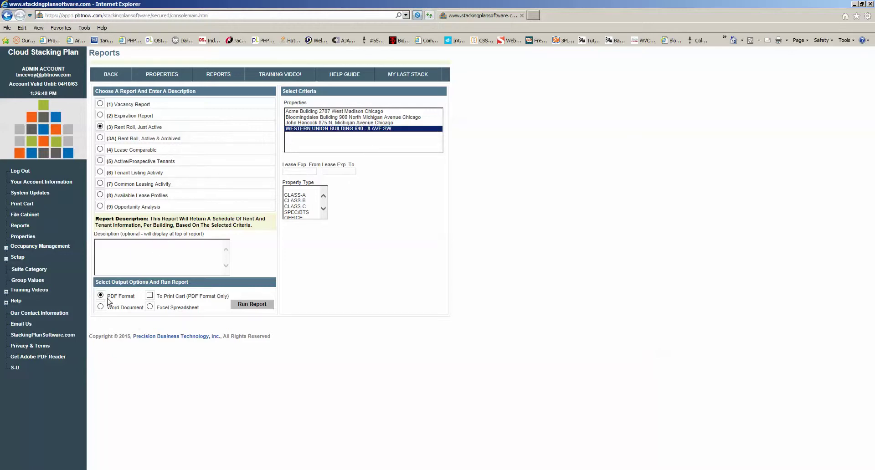
pyautogui.click(149, 296)
pyautogui.click(252, 304)
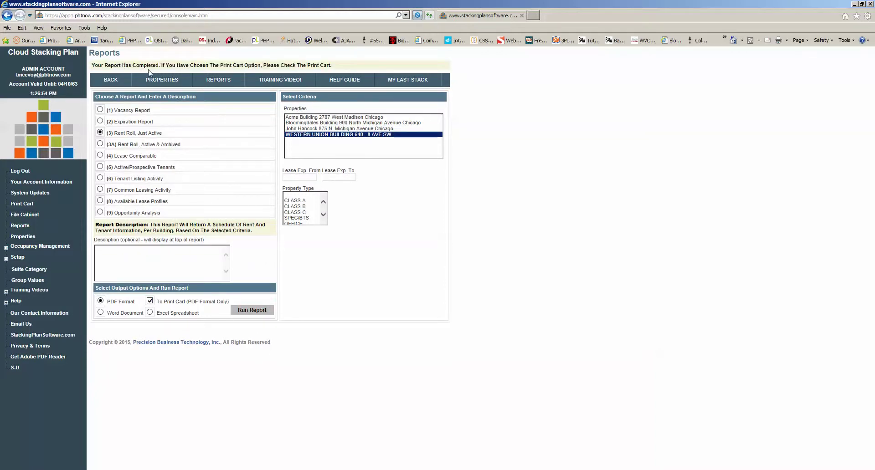
# Step: Print the checked stacking plan and rent roll from the print cart, look through the combined document, close it, and return to the last stacking plan
pyautogui.click(26, 205)
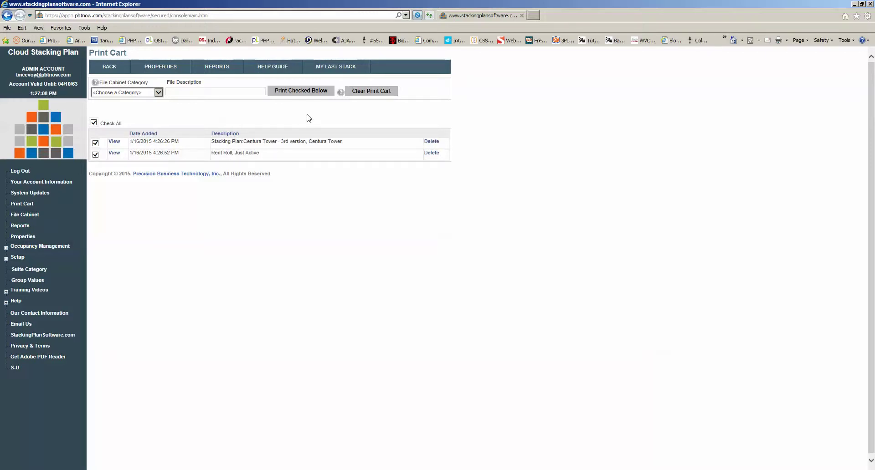
pyautogui.click(306, 91)
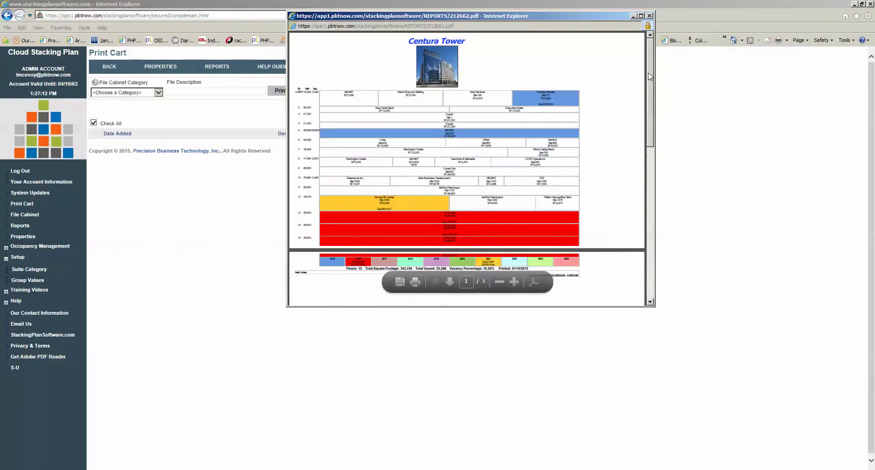
pyautogui.moveTo(649, 77); pyautogui.dragTo(652, 158)
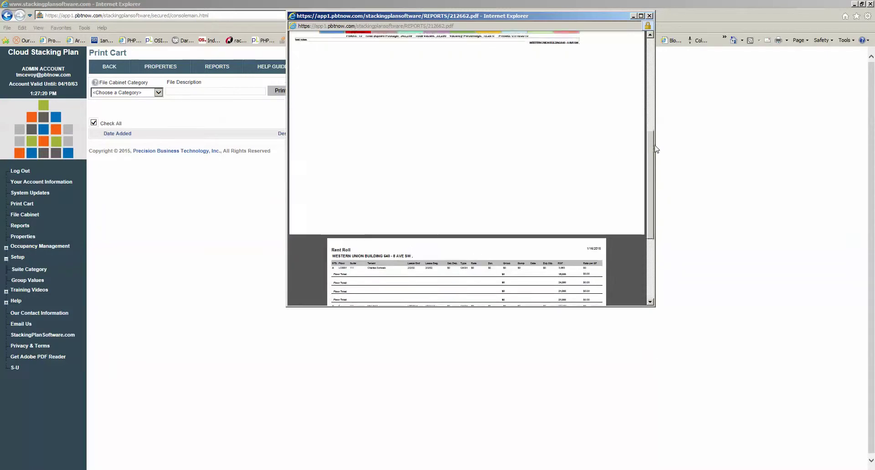
pyautogui.click(650, 16)
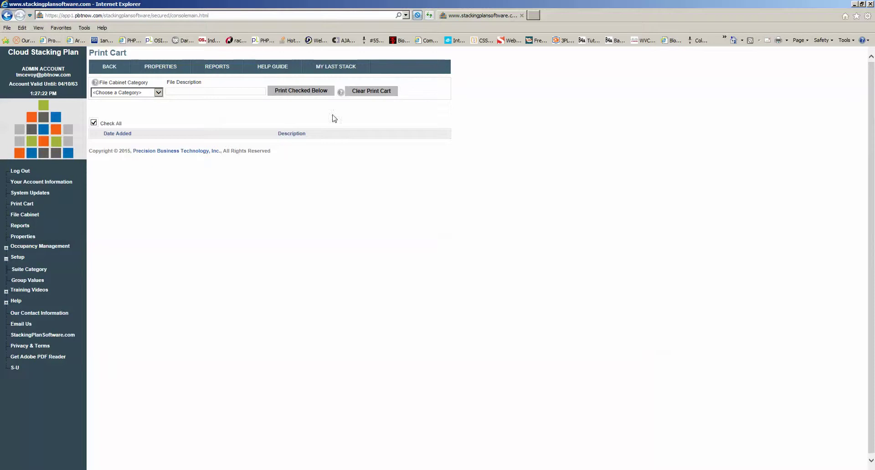
pyautogui.click(332, 69)
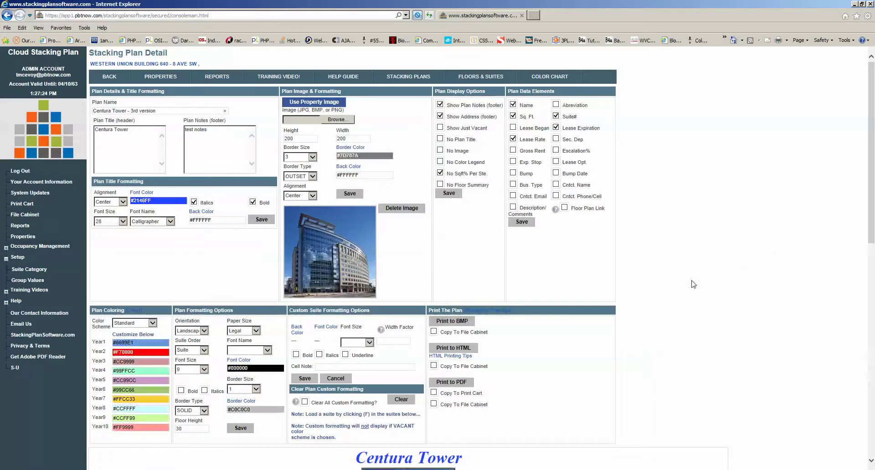